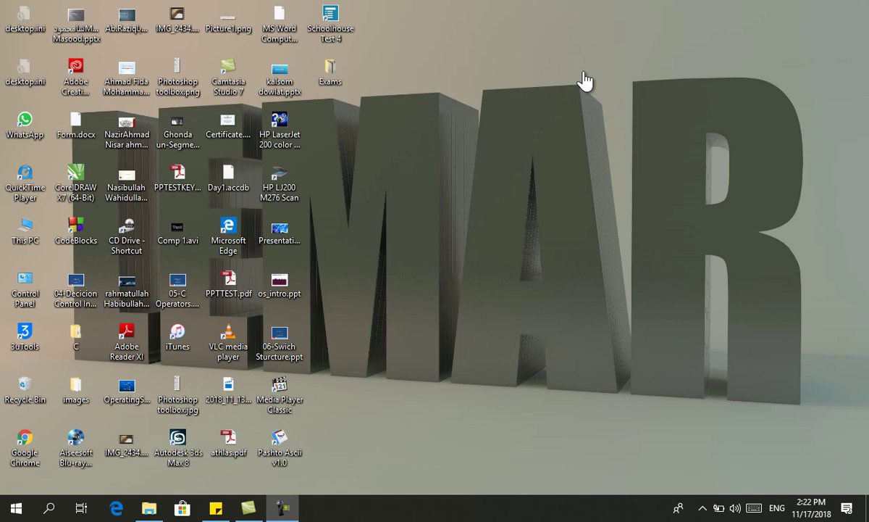
# - Launch Word 2016 from a Start search for 'word' and open a maximized blank document
pyautogui.press('super')
pyautogui.write('word')
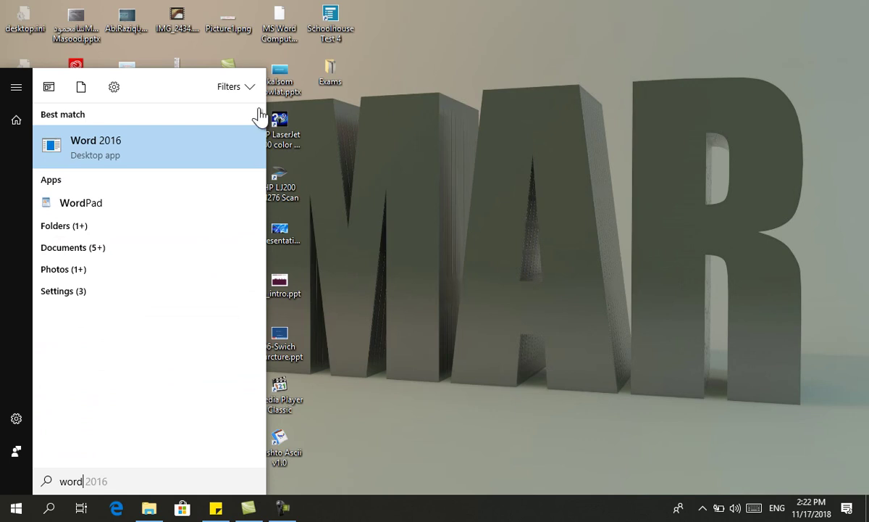
pyautogui.click(199, 161)
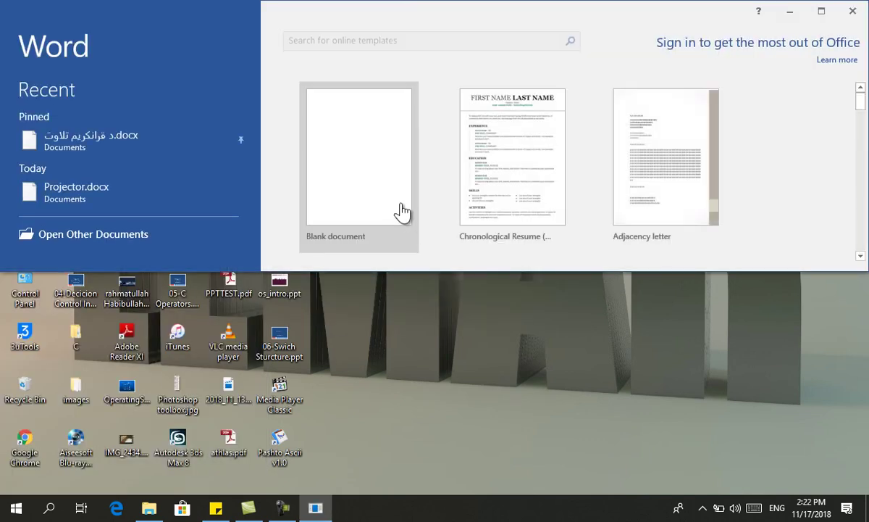
pyautogui.click(396, 209)
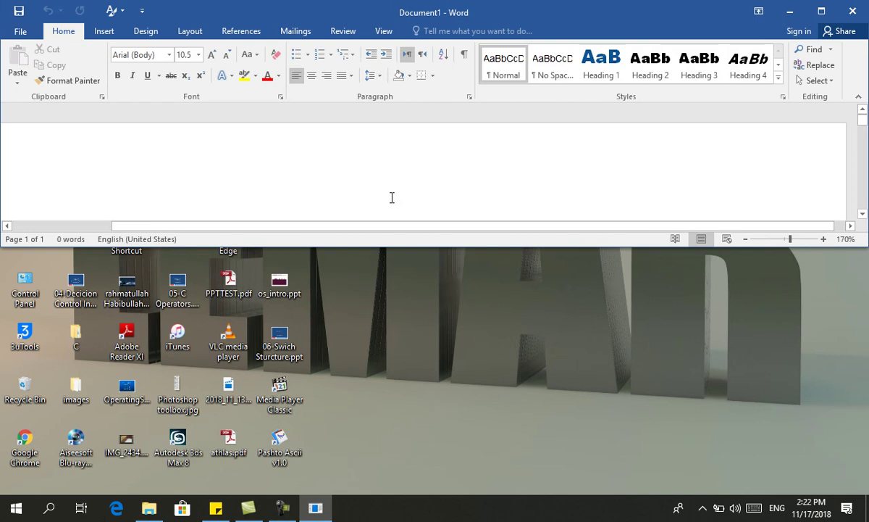
pyautogui.click(824, 13)
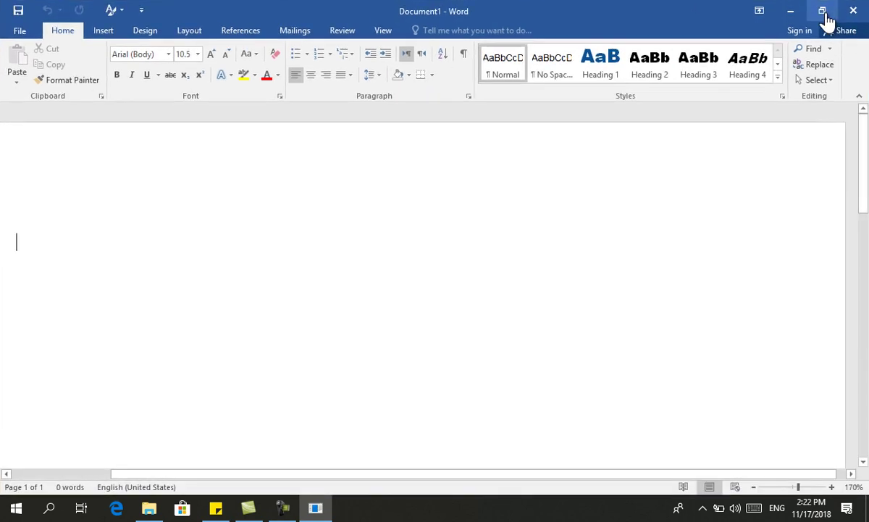
# - Type Computer, Hardware and Software on separate lines in 22-point text
pyautogui.hotkey('ctrl', 'shift', '.')
pyautogui.hotkey('ctrl', 'shift', '.')
pyautogui.hotkey('ctrl', 'shift', '.')
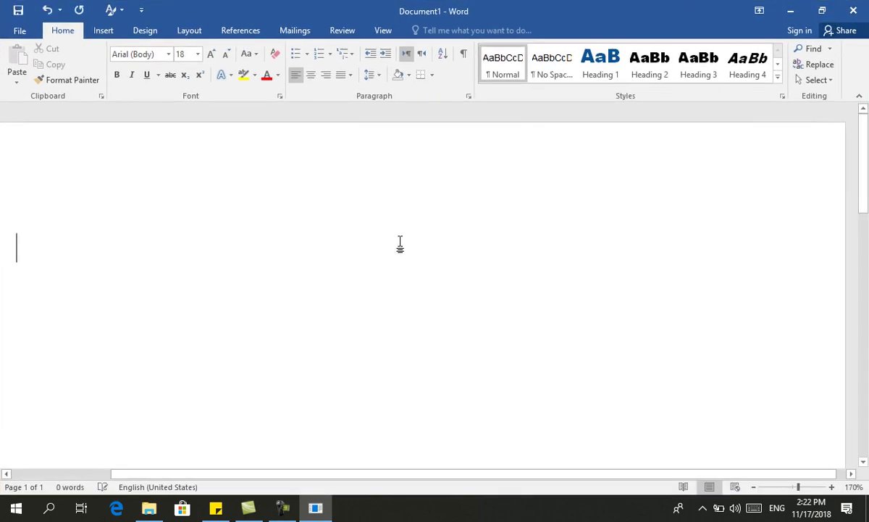
pyautogui.write('C')
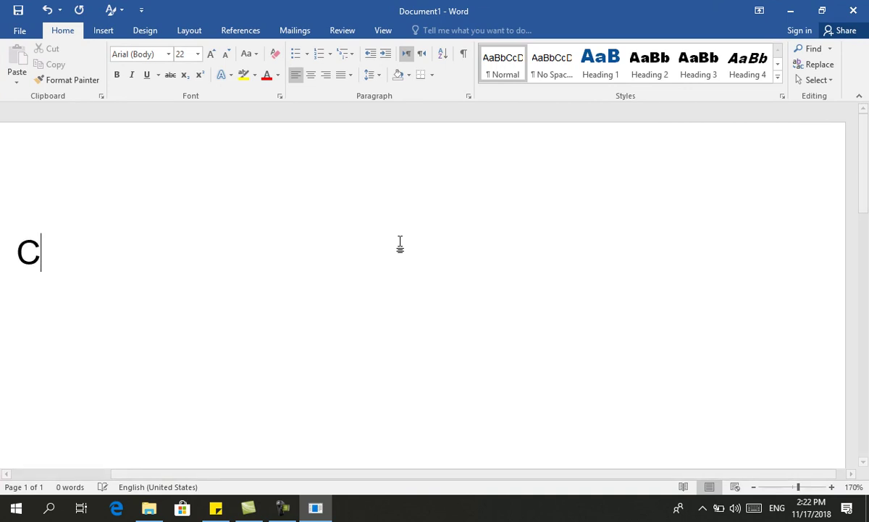
pyautogui.write('omputer')
pyautogui.press('Return')
pyautogui.write('Hardwa')
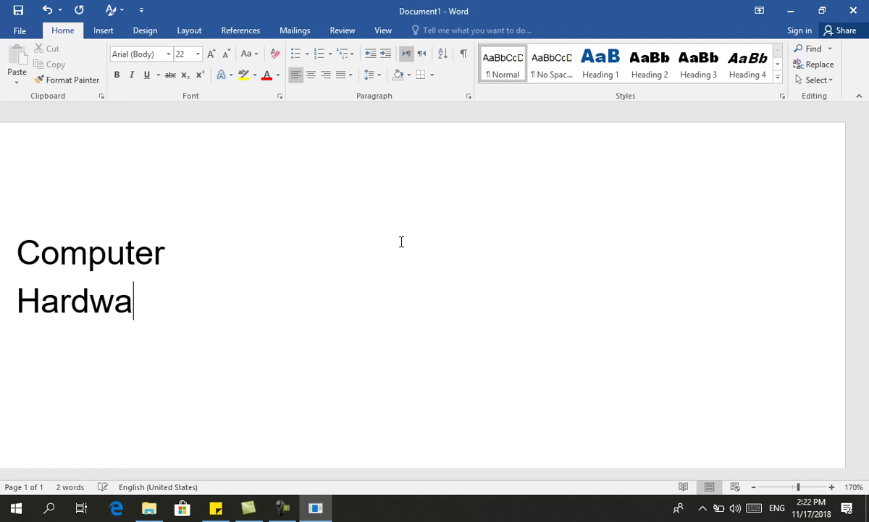
pyautogui.write('re')
pyautogui.press('Return')
pyautogui.write('Softwa')
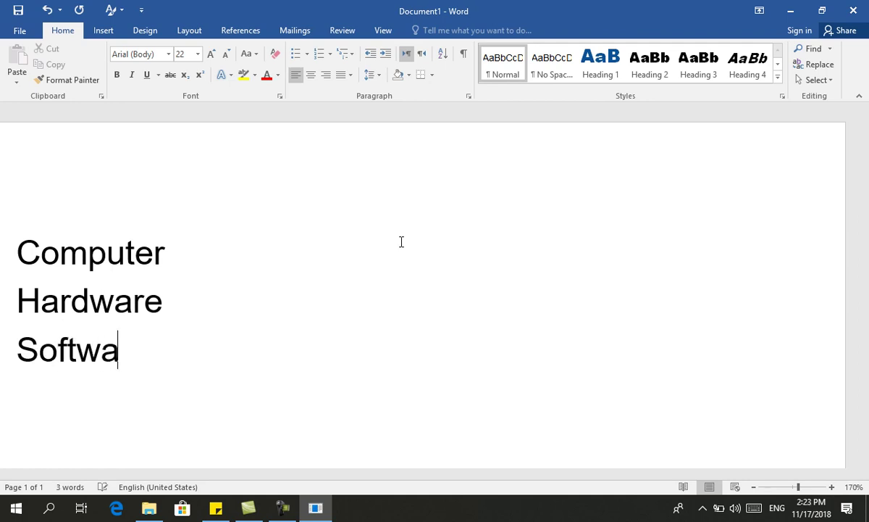
pyautogui.write('re')
# - Apply bullets to the lines and demote Hardware to a sub-item under Computer
pyautogui.click(70, 301)
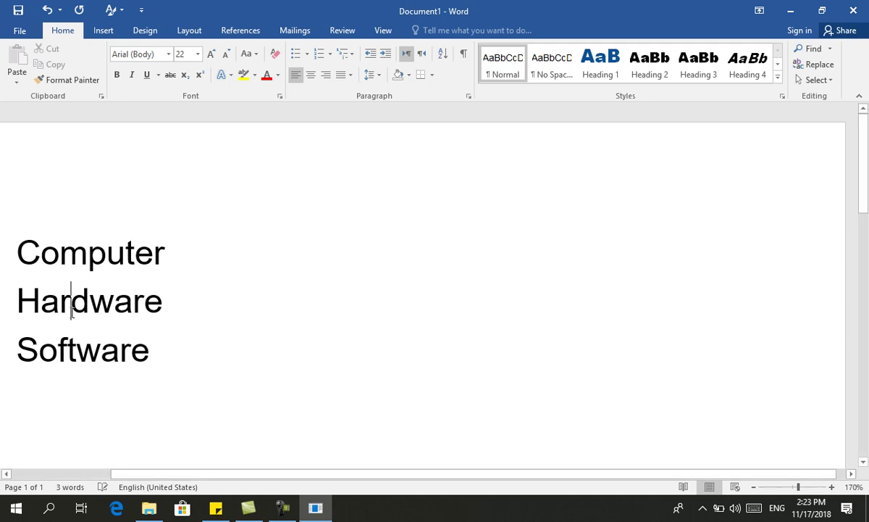
pyautogui.click(298, 55)
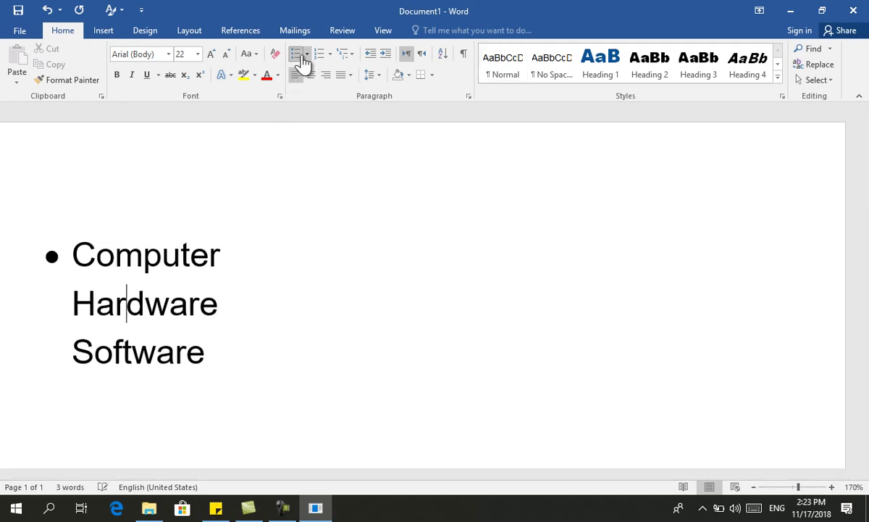
pyautogui.click(231, 263)
pyautogui.click(74, 308)
pyautogui.press('BackSpace')
pyautogui.press('Return')
pyautogui.press('Tab')
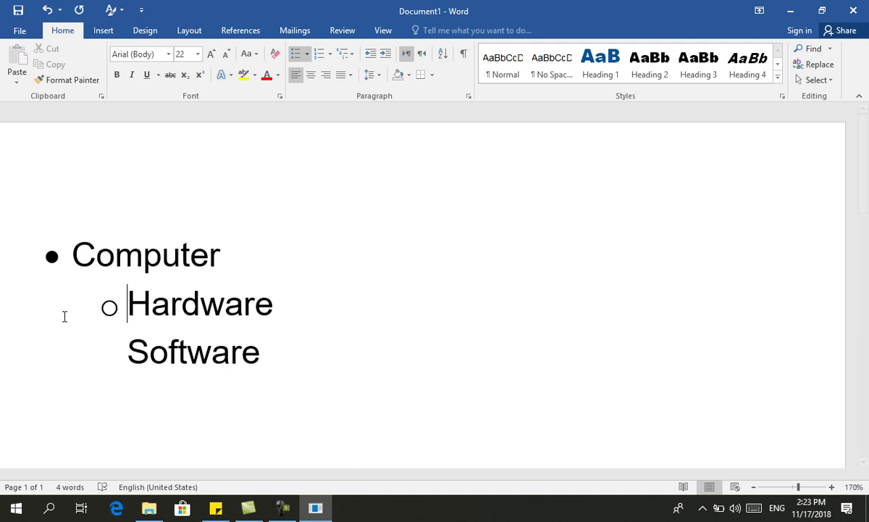
# - Make Software a hollow-bulleted sub-item alongside Hardware and check the list levels
pyautogui.click(110, 363)
pyautogui.press('BackSpace')
pyautogui.press('Return')
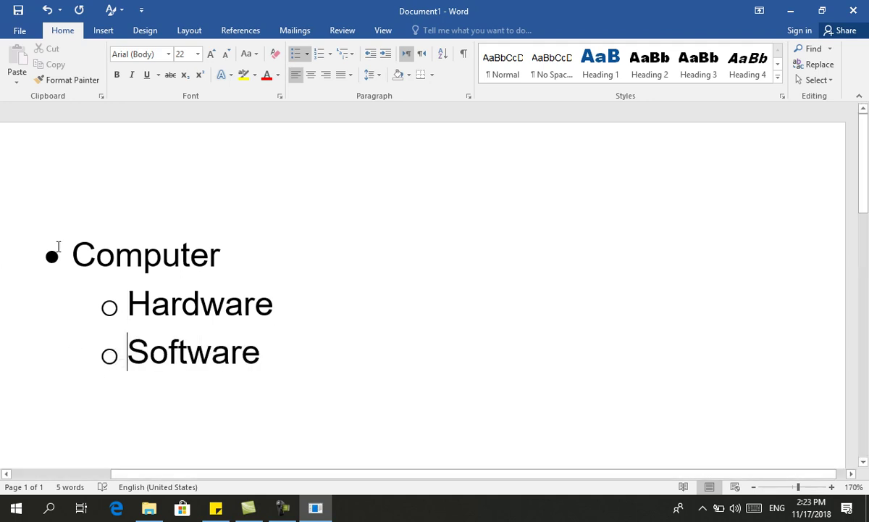
pyautogui.click(144, 254)
pyautogui.moveTo(150, 292)
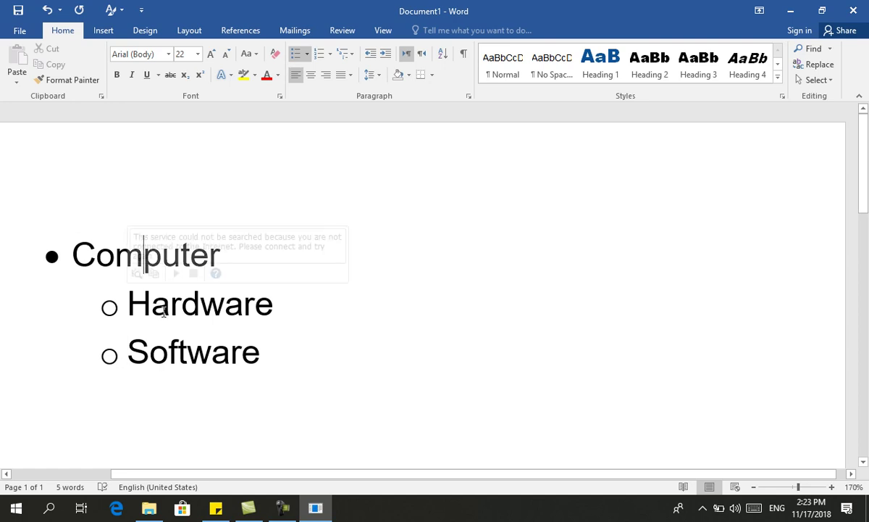
pyautogui.click(160, 297)
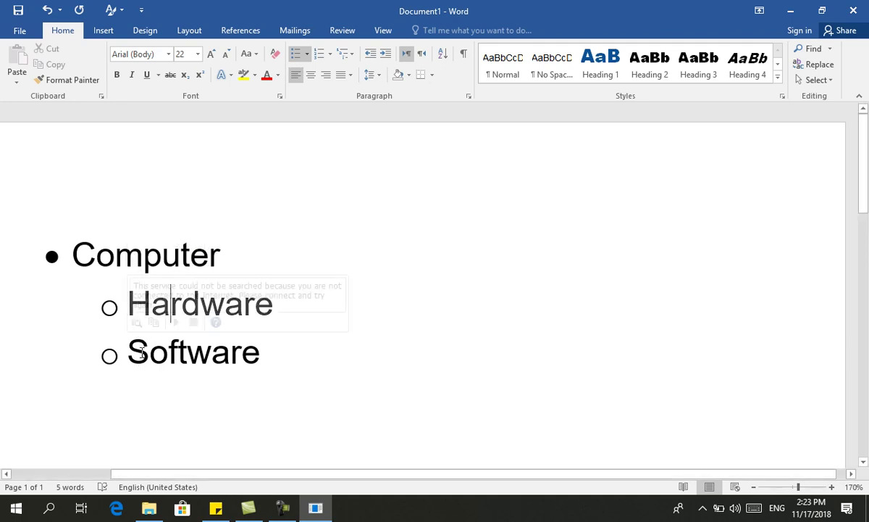
pyautogui.click(112, 308)
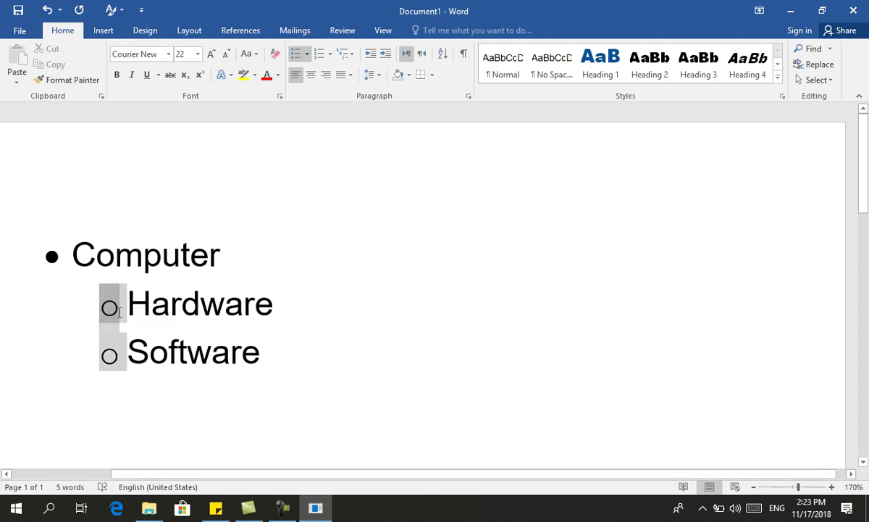
pyautogui.click(151, 351)
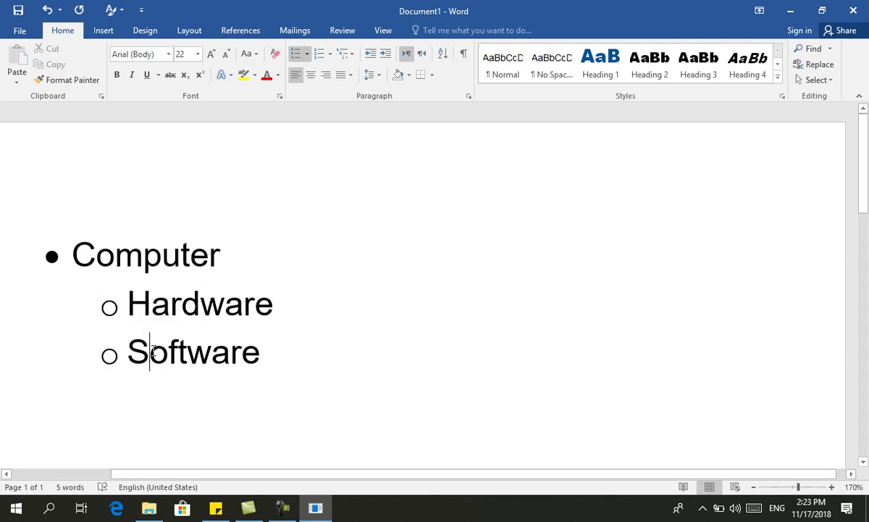
pyautogui.click(272, 356)
pyautogui.moveTo(123, 279)
# - Add 'Mouse Keyboard' as a third-level item under Hardware
pyautogui.click(276, 307)
pyautogui.press('Return')
pyautogui.press('Tab')
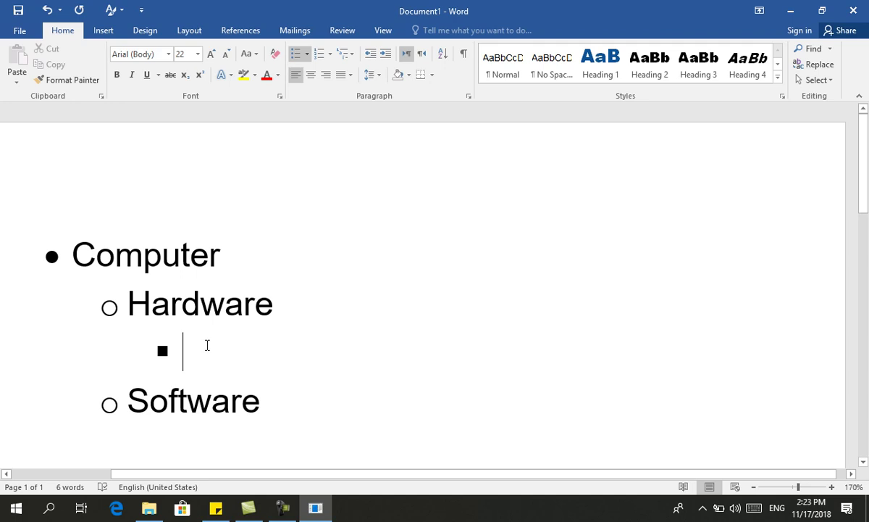
pyautogui.write('Mouse ')
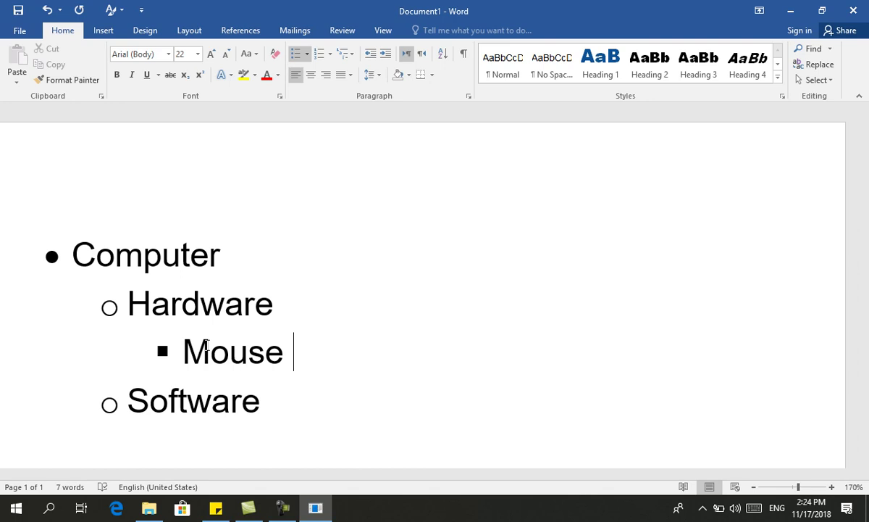
pyautogui.write('Keyboar')
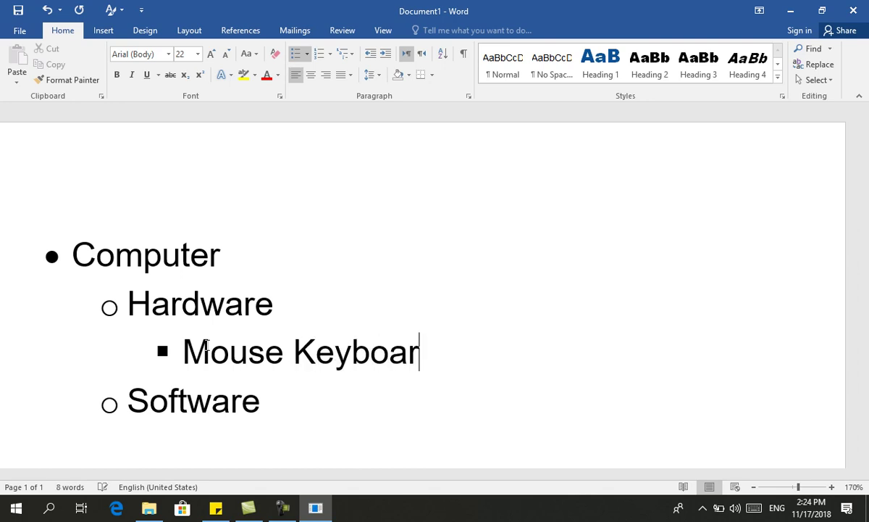
pyautogui.write('d')
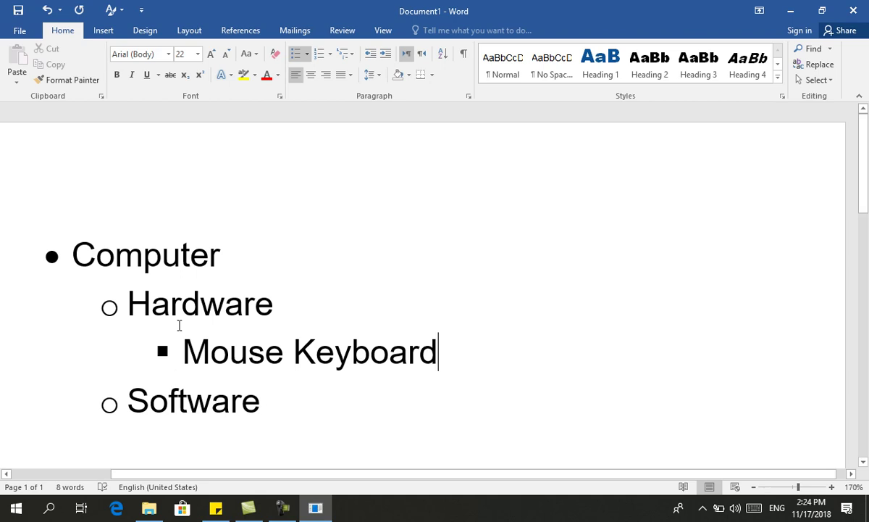
# - Add 'Windows, Wordm, Paint' as a third-level item under Software
pyautogui.click(274, 400)
pyautogui.press('Return')
pyautogui.press('Tab')
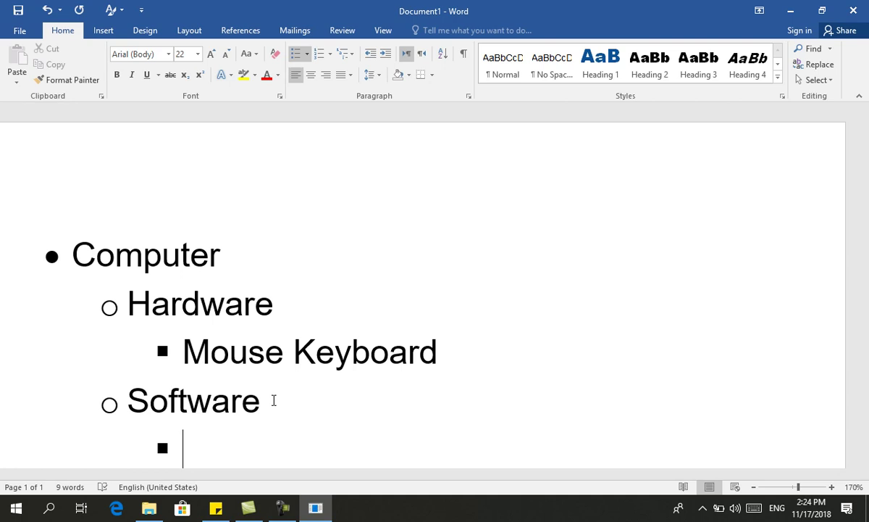
pyautogui.write('Window')
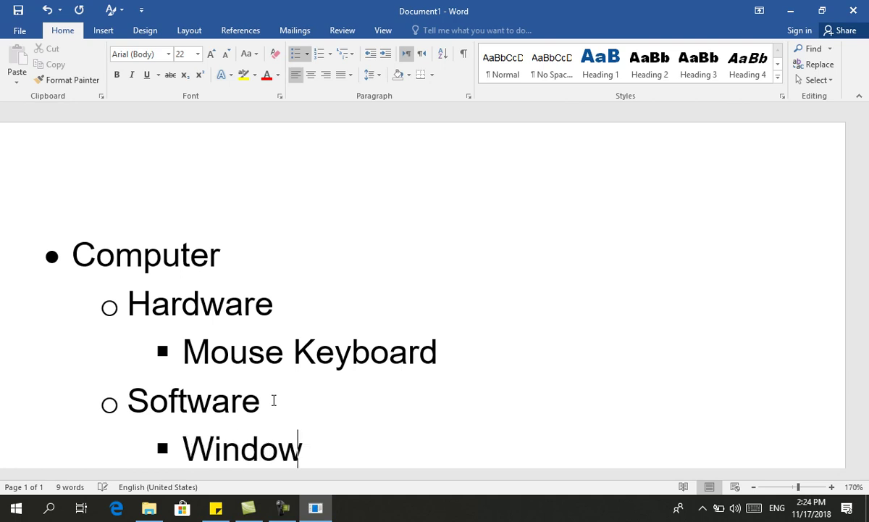
pyautogui.write('s, ')
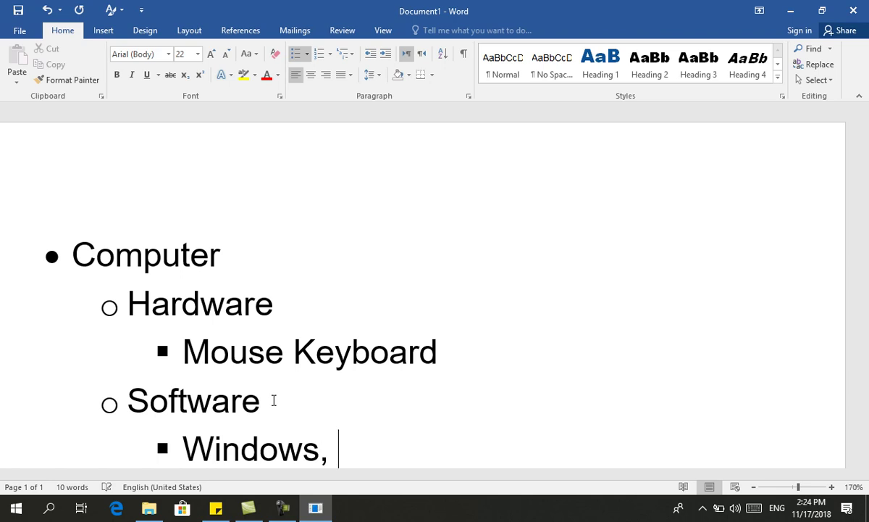
pyautogui.write('Word')
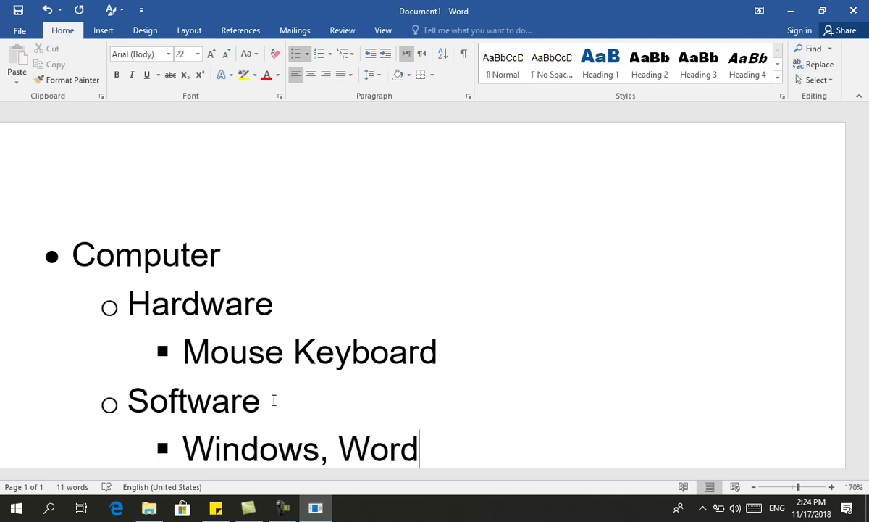
pyautogui.write('m, ')
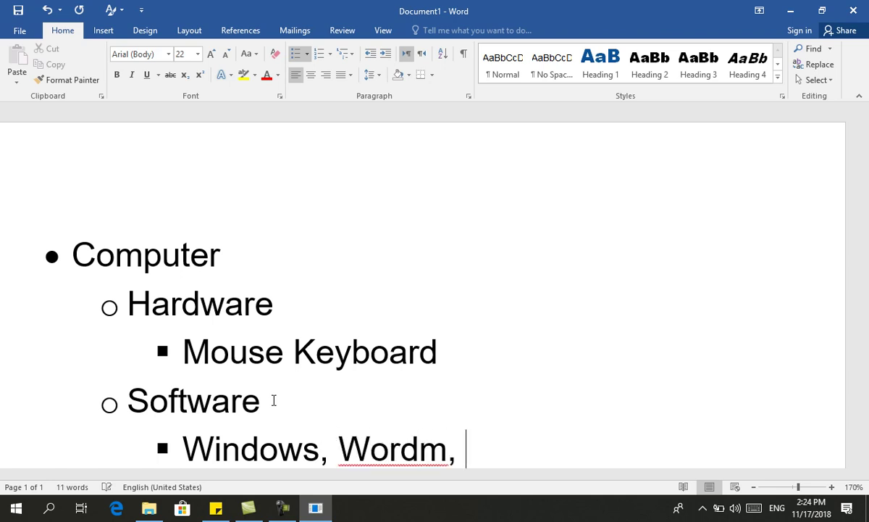
pyautogui.write('Paint')
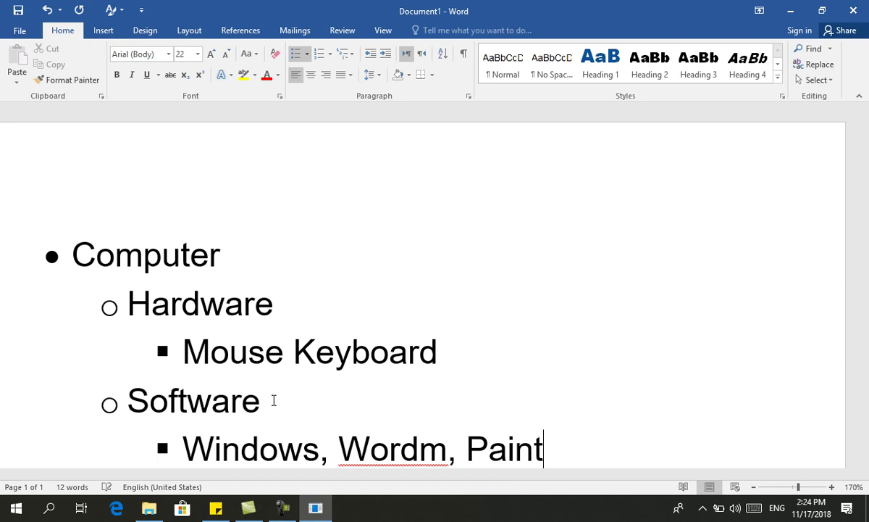
pyautogui.click(420, 449)
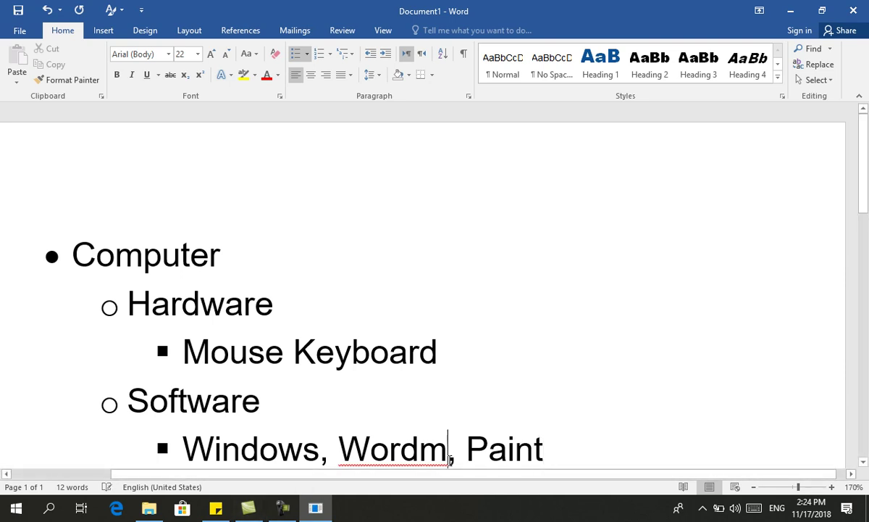
pyautogui.press('Delete')
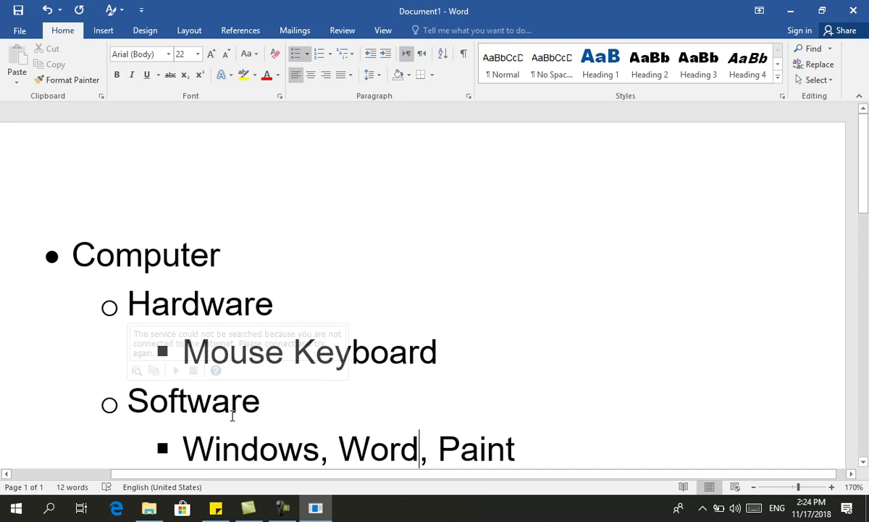
pyautogui.click(232, 407)
pyautogui.click(200, 304)
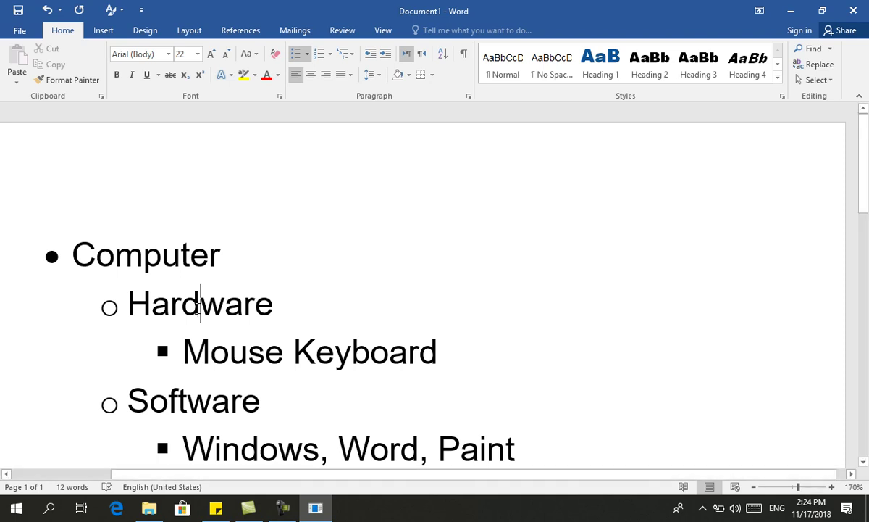
pyautogui.moveTo(198, 305)
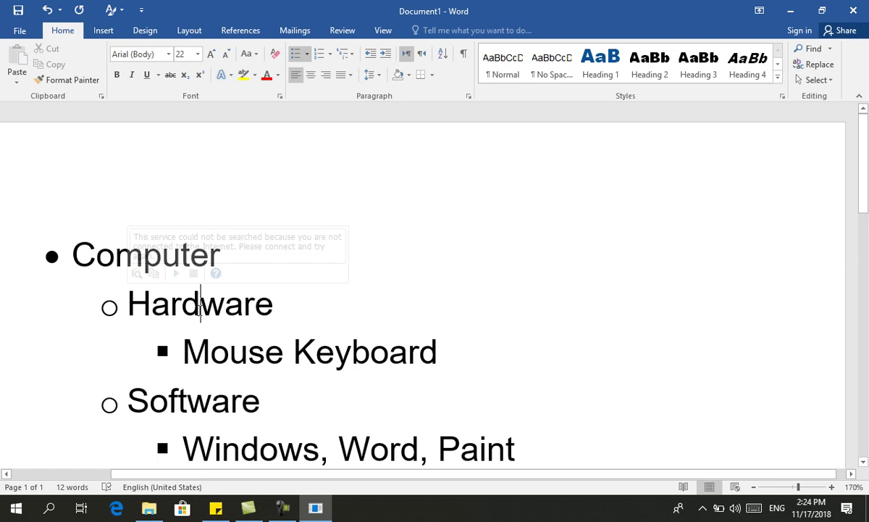
pyautogui.click(188, 401)
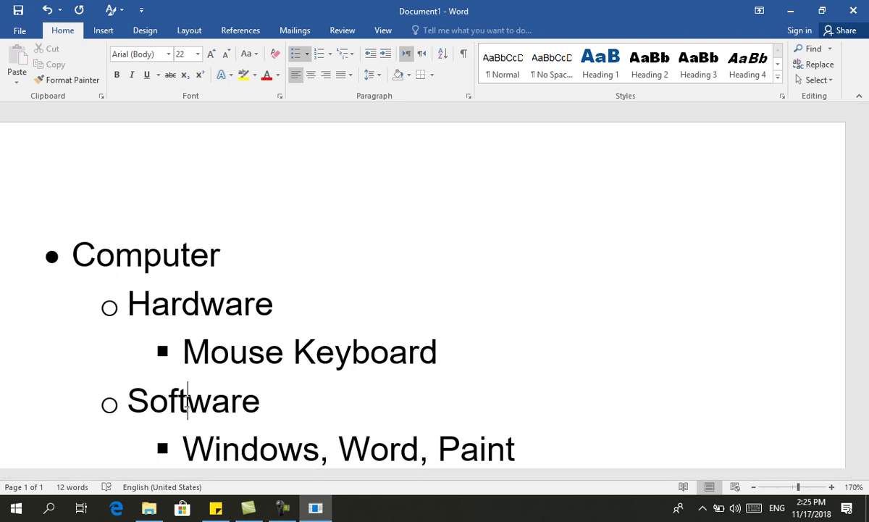
pyautogui.click(259, 407)
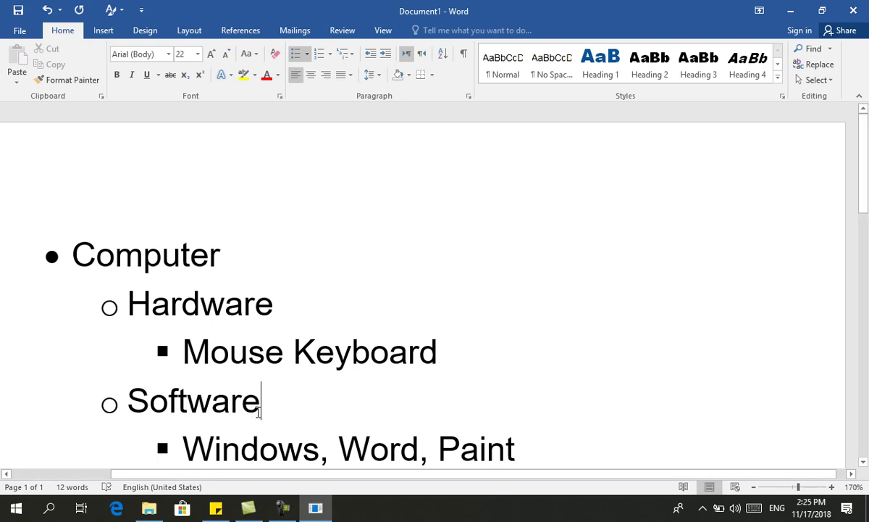
pyautogui.click(240, 449)
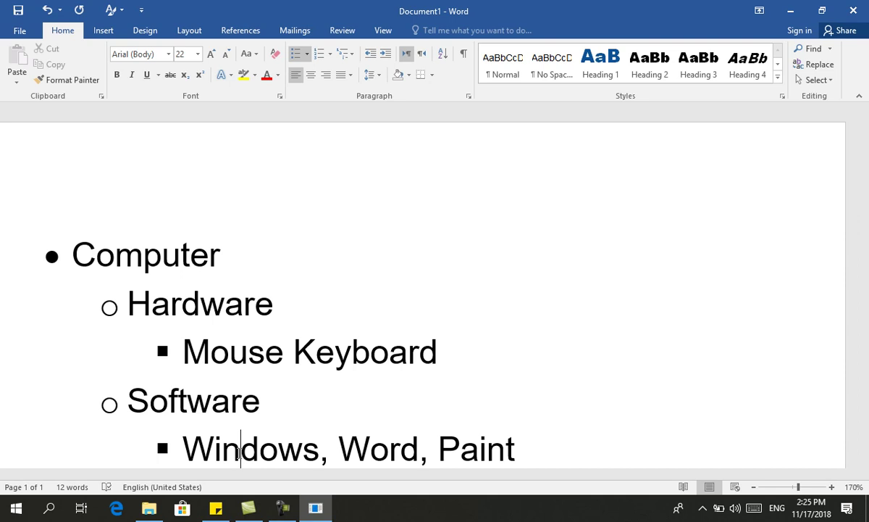
# - Add 'System Software' as a second-level item after the Windows, Wordm, Paint line
pyautogui.scroll(-2, 237, 403)
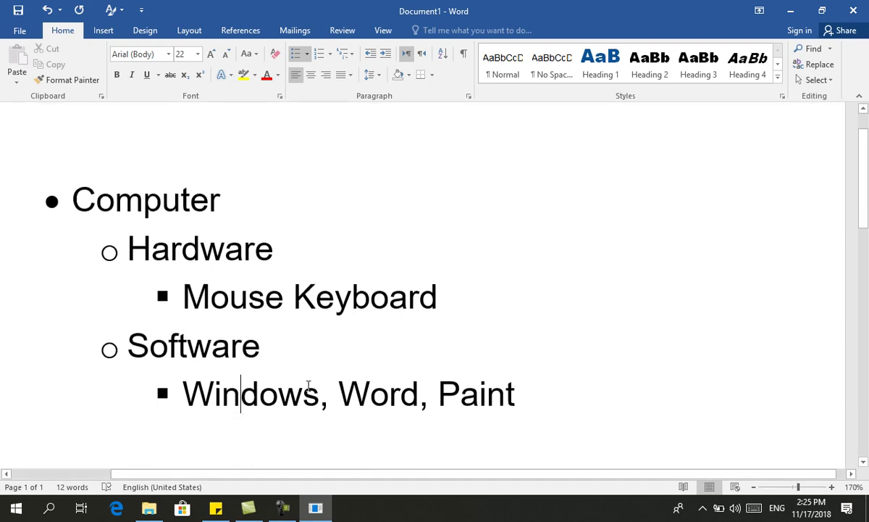
pyautogui.scroll(-4, 308, 385)
pyautogui.click(542, 294)
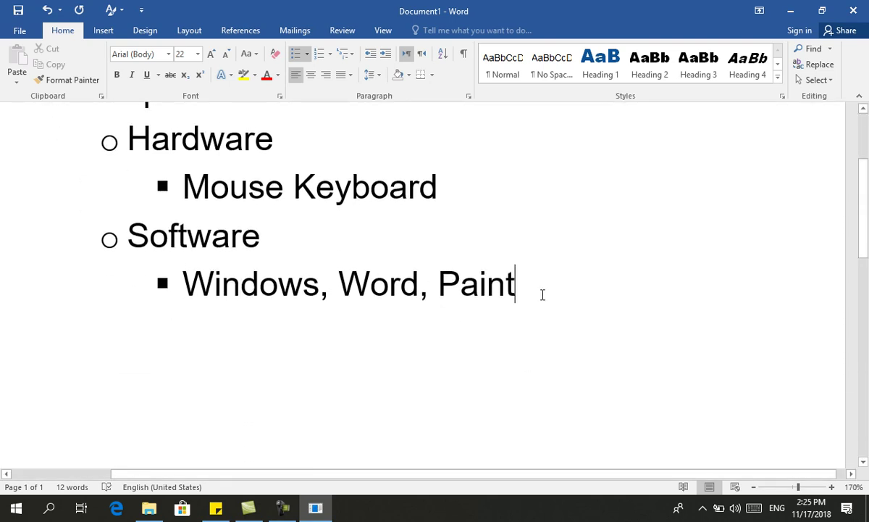
pyautogui.press('Return')
pyautogui.hotkey('shift', 'Tab')
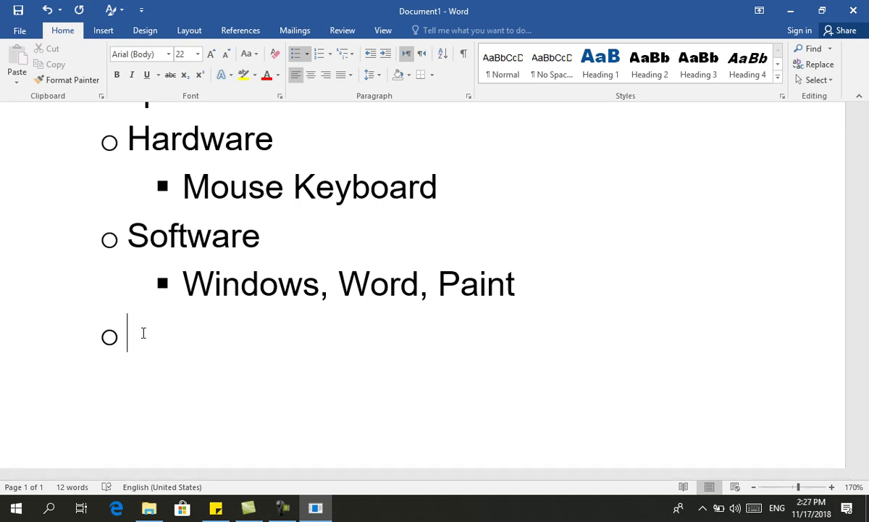
pyautogui.write('Sus')
pyautogui.press('BackSpace')
pyautogui.press('BackSpace')
pyautogui.write('ystem')
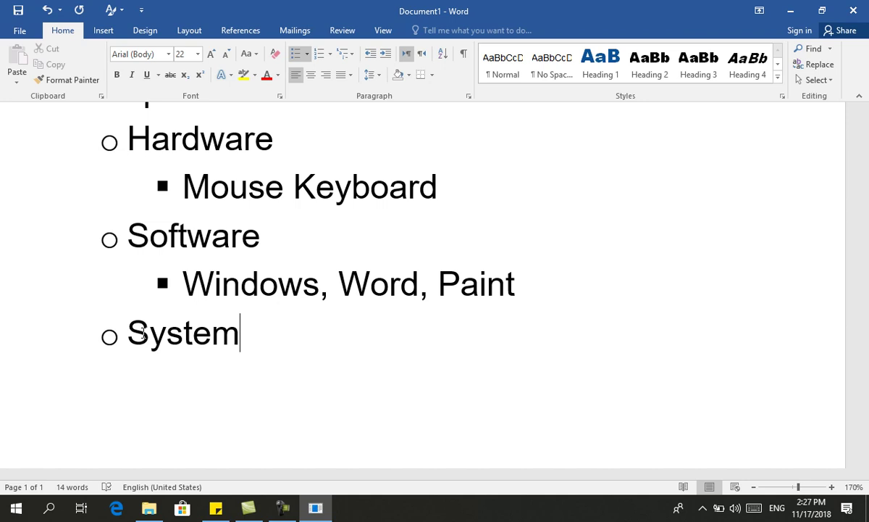
pyautogui.write(' Sof')
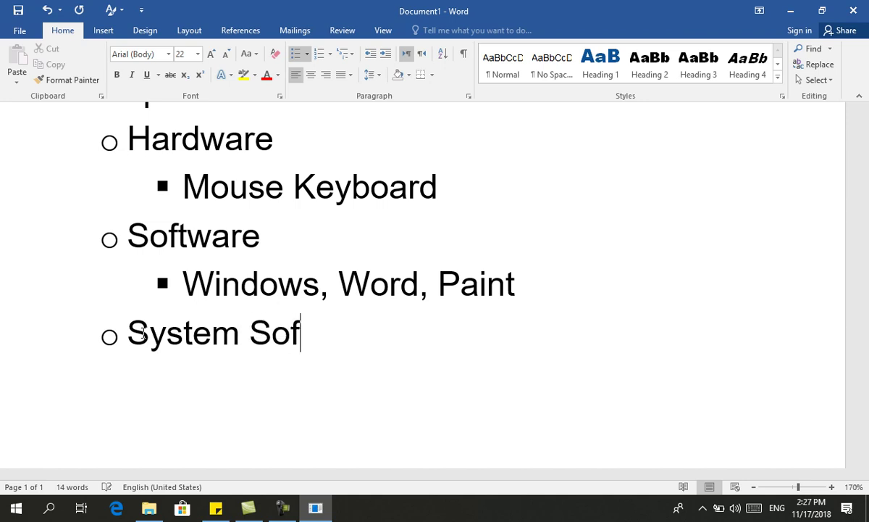
pyautogui.write('tea')
pyautogui.press('BackSpace')
pyautogui.press('BackSpace')
pyautogui.write('wa')
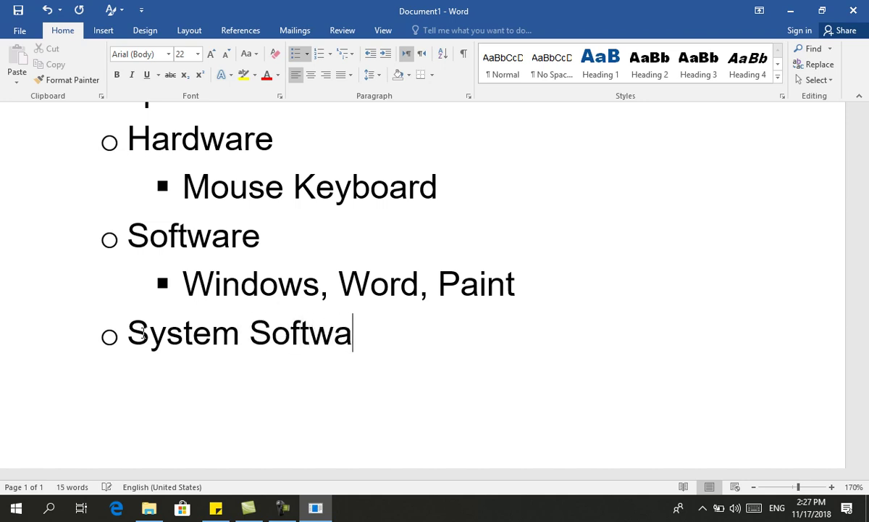
pyautogui.write('re')
# - Add 'Application' and 'Programing' as further second-level items below it
pyautogui.press('Return')
pyautogui.write('Appl')
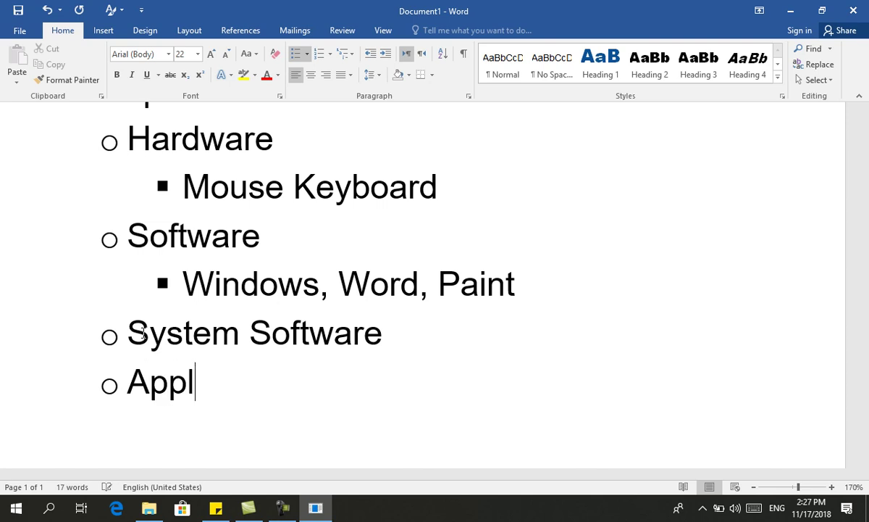
pyautogui.write('ication')
pyautogui.press('Return')
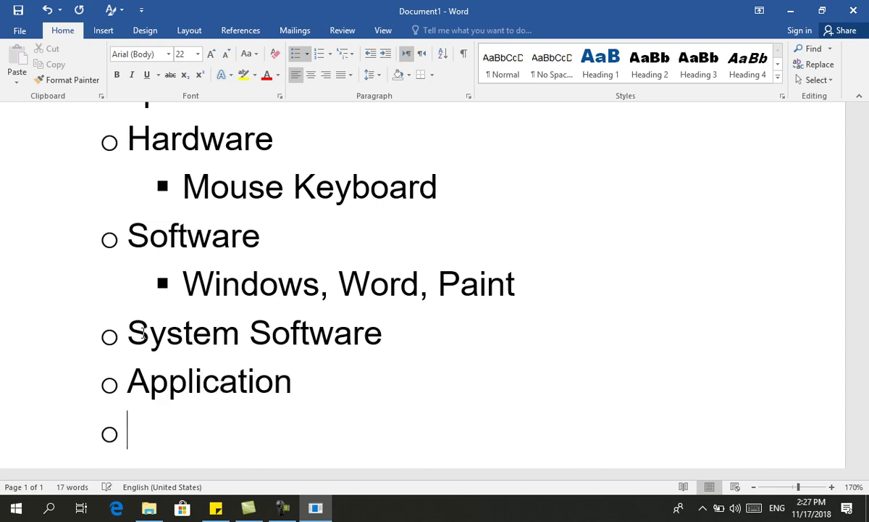
pyautogui.write('Pro')
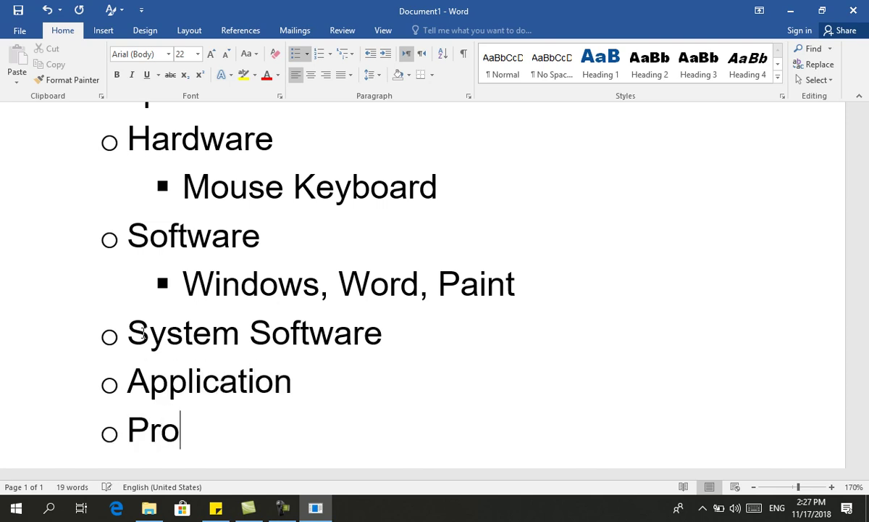
pyautogui.write('gramin')
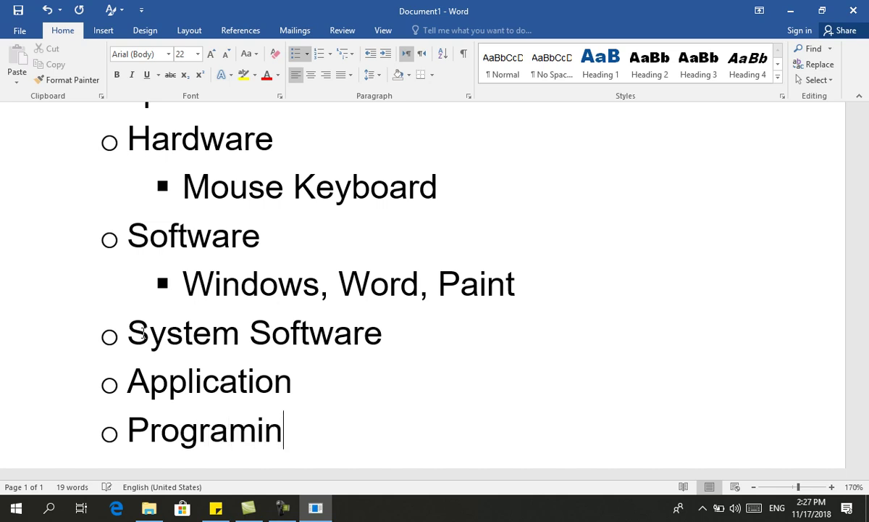
pyautogui.write('g')
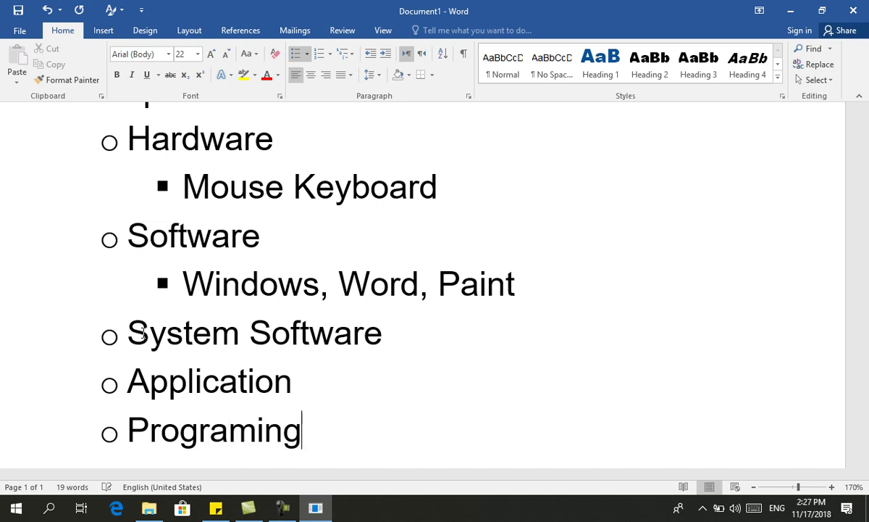
pyautogui.click(396, 341)
pyautogui.click(309, 383)
pyautogui.moveTo(149, 329); pyautogui.dragTo(353, 330)
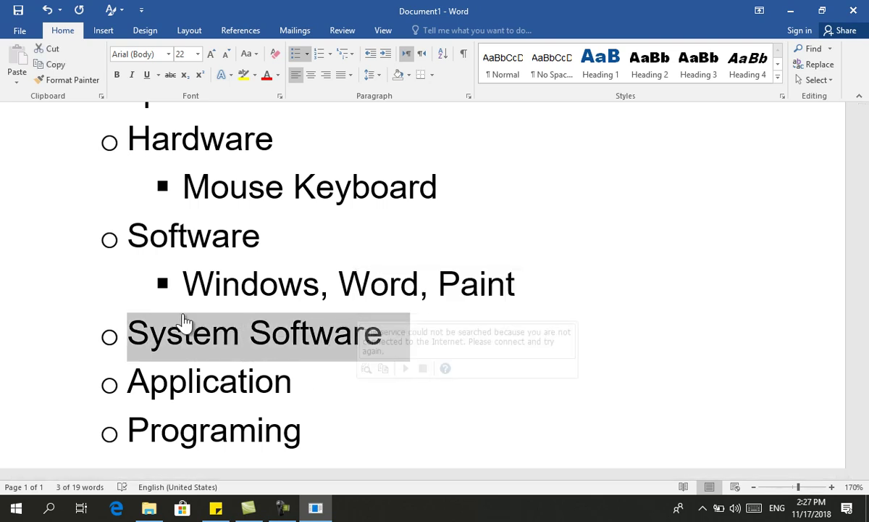
pyautogui.click(128, 333)
pyautogui.moveTo(128, 382); pyautogui.dragTo(308, 387)
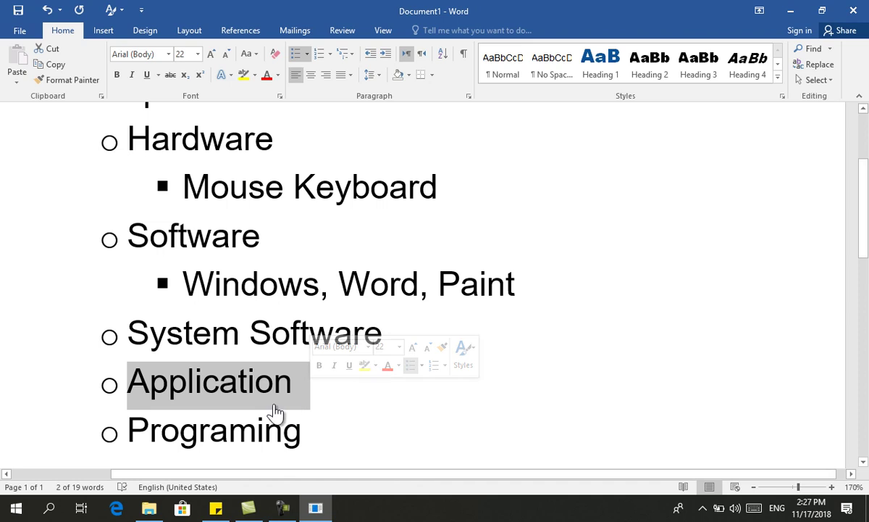
pyautogui.click(283, 429)
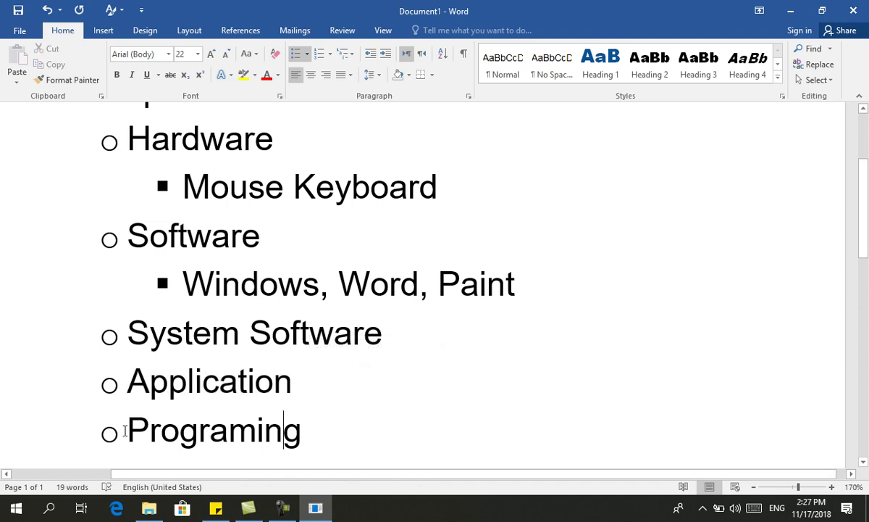
pyautogui.moveTo(126, 431); pyautogui.dragTo(319, 437)
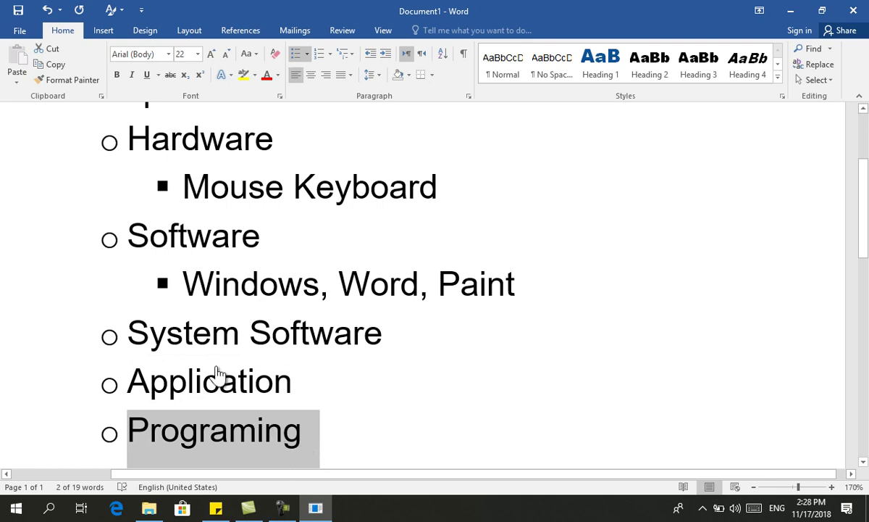
pyautogui.moveTo(126, 333); pyautogui.dragTo(192, 419)
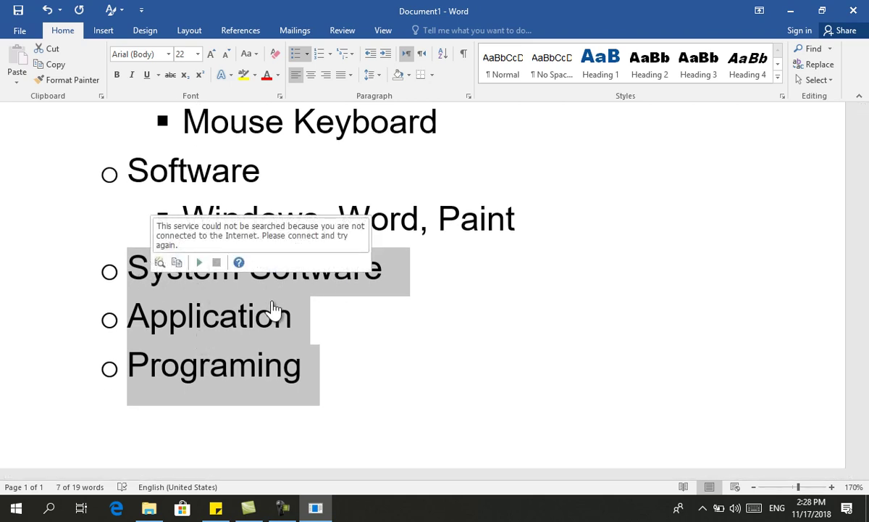
# - Add a top-level bullet below Programing reading 'Windows = System Computer User'
pyautogui.click(327, 385)
pyautogui.press('Return')
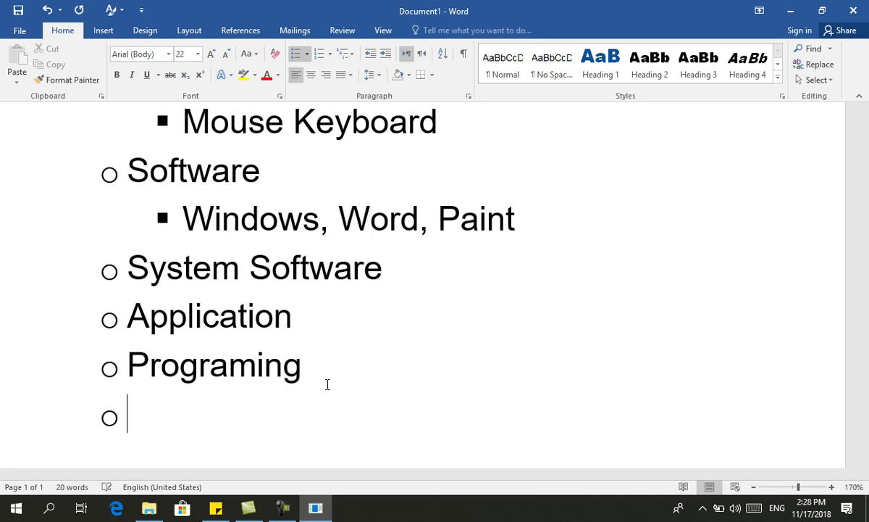
pyautogui.press('Tab')
pyautogui.press('BackSpace')
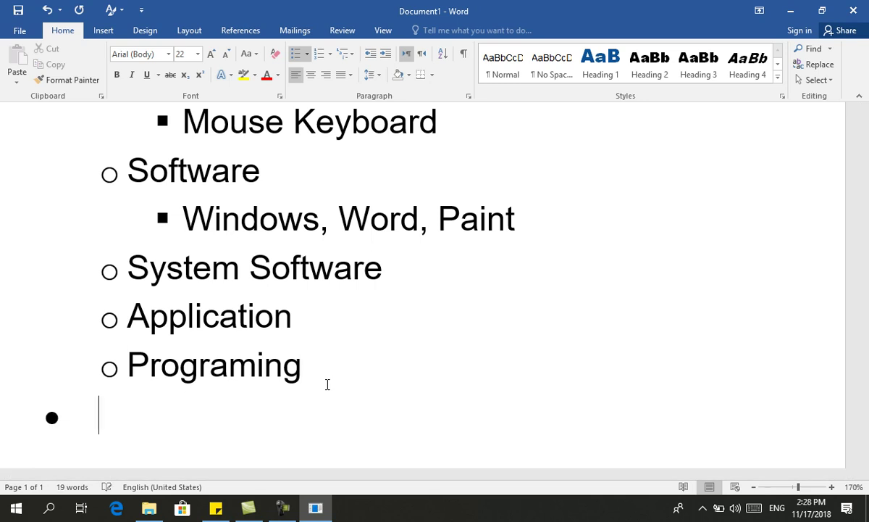
pyautogui.press('BackSpace')
pyautogui.press('BackSpace')
pyautogui.press('BackSpace')
pyautogui.press('Left')
pyautogui.press('Right')
pyautogui.press('Return')
pyautogui.hotkey('shift', 'Tab')
pyautogui.write('Win')
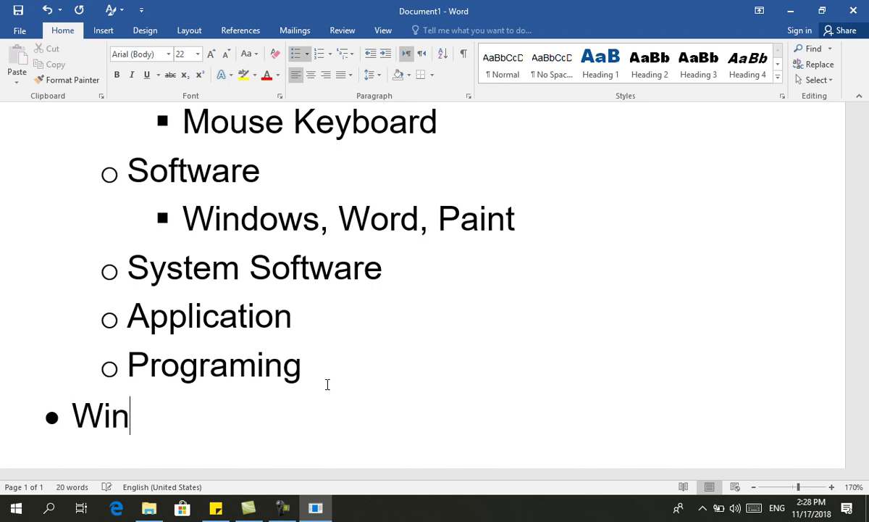
pyautogui.write('dows')
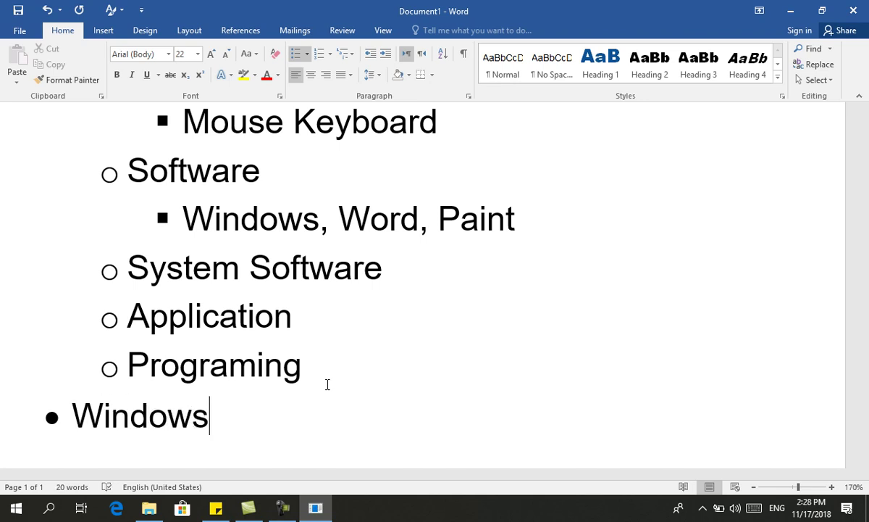
pyautogui.write(' = Sys')
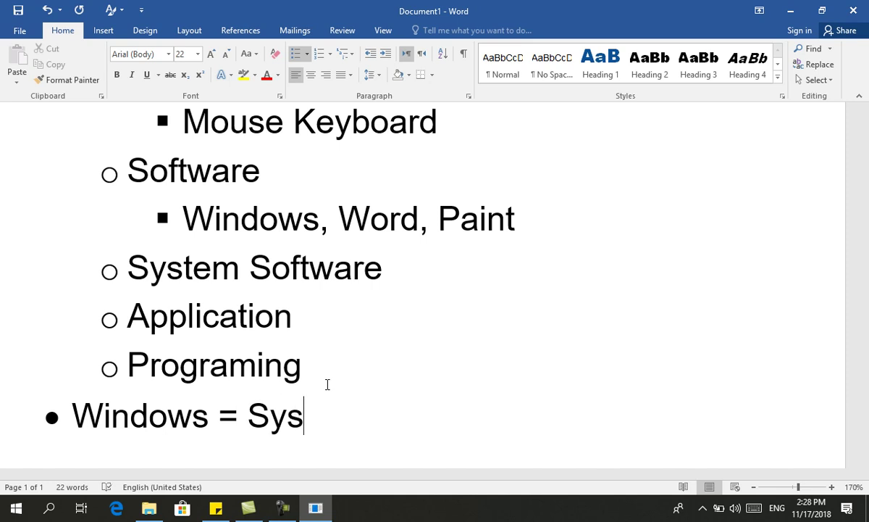
pyautogui.write('tem ')
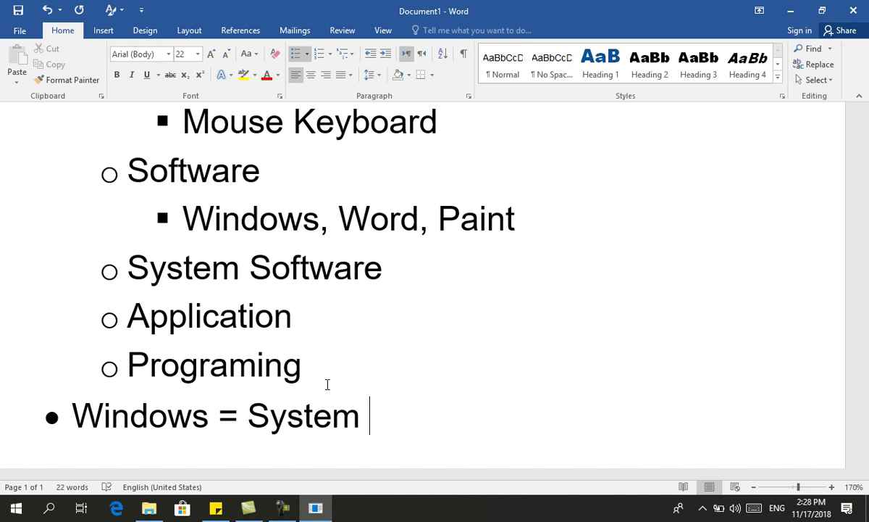
pyautogui.write('Computer')
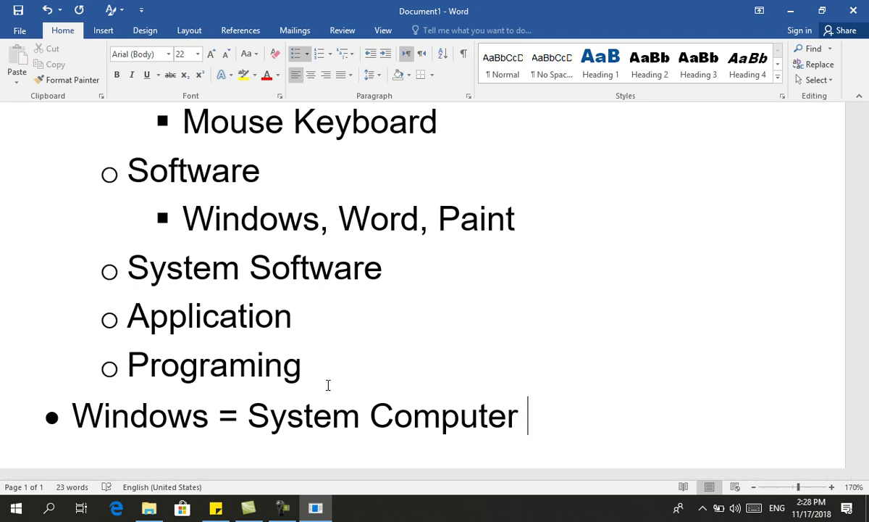
pyautogui.write(' User')
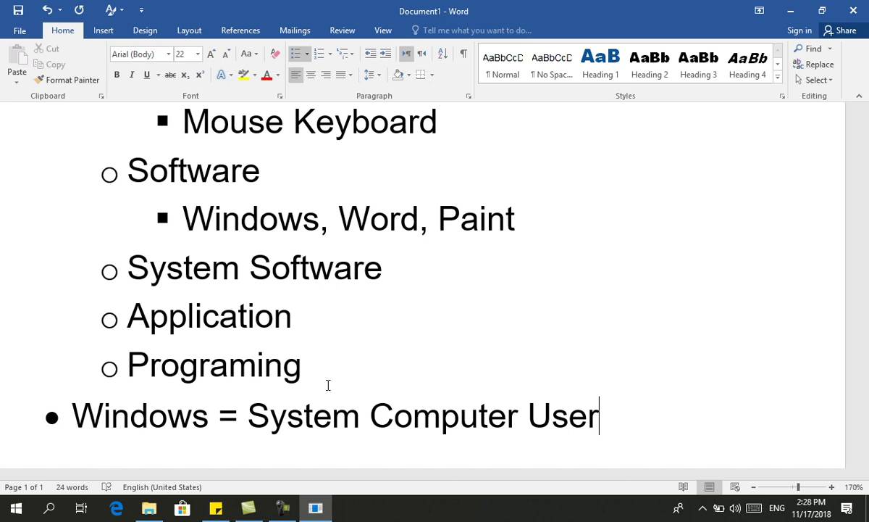
pyautogui.scroll(1, 327, 382)
pyautogui.scroll(2, 328, 378)
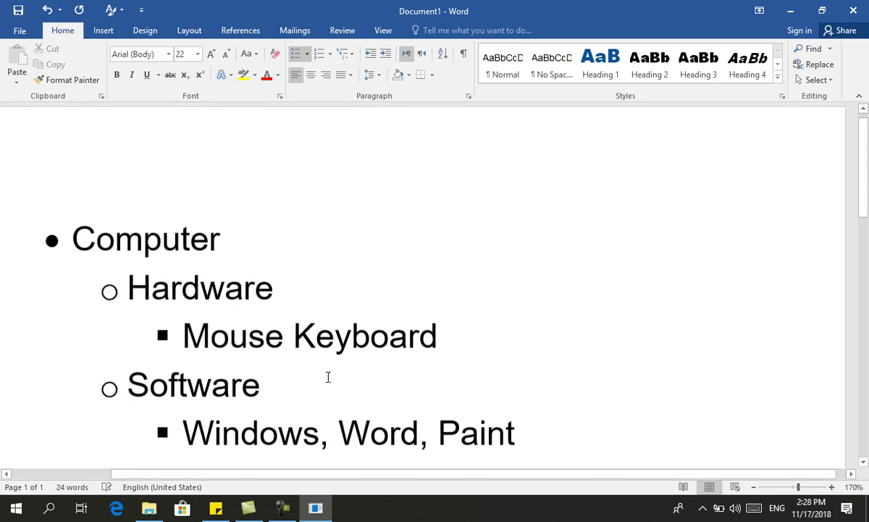
pyautogui.scroll(-1, 291, 300)
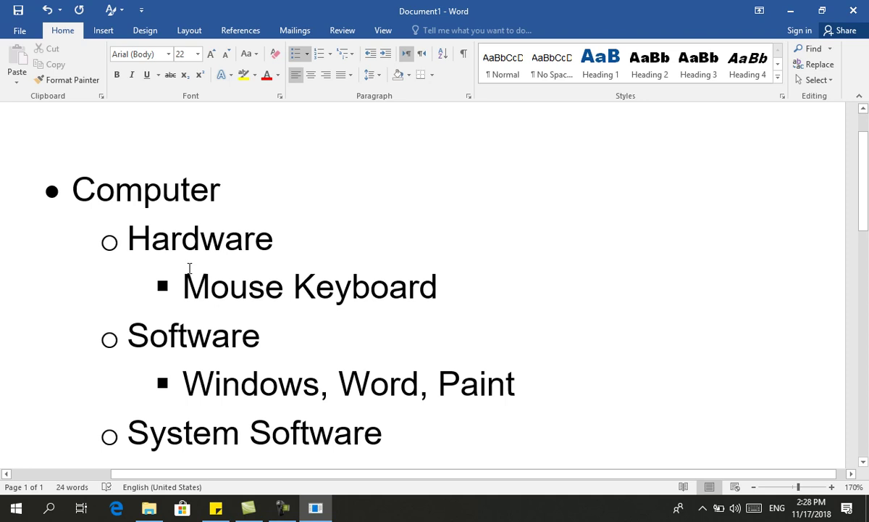
pyautogui.scroll(-3, 222, 329)
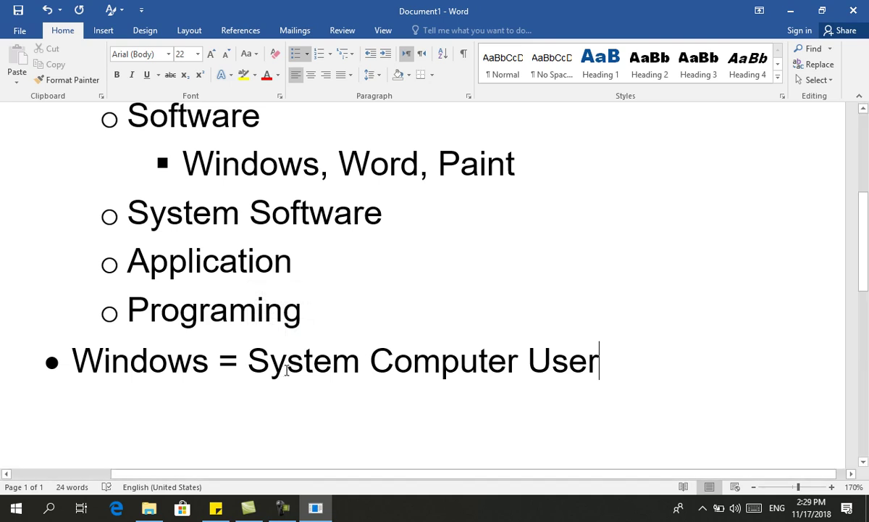
pyautogui.scroll(5, 286, 370)
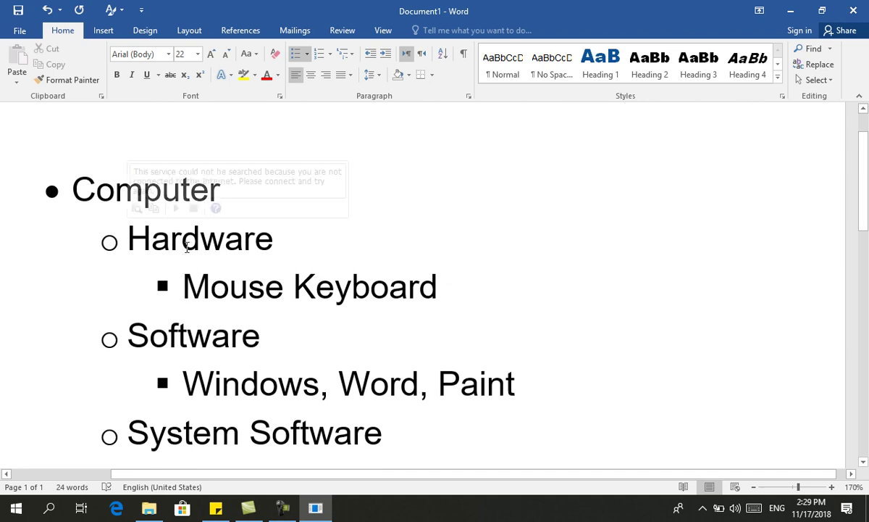
pyautogui.scroll(-4, 303, 355)
pyautogui.scroll(-1, 303, 355)
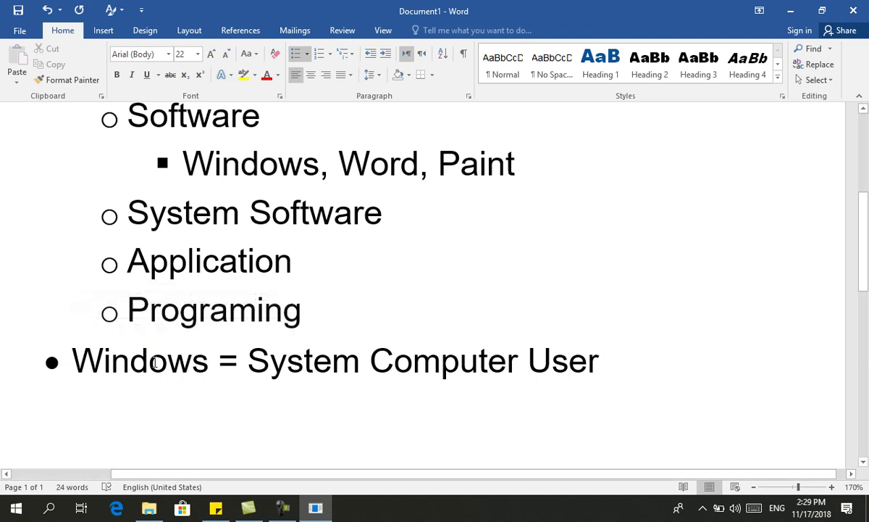
# - Bold the word Windows in the 'Windows = System Computer User' bullet
pyautogui.moveTo(180, 368); pyautogui.dragTo(70, 362)
pyautogui.hotkey('ctrl', 'b')
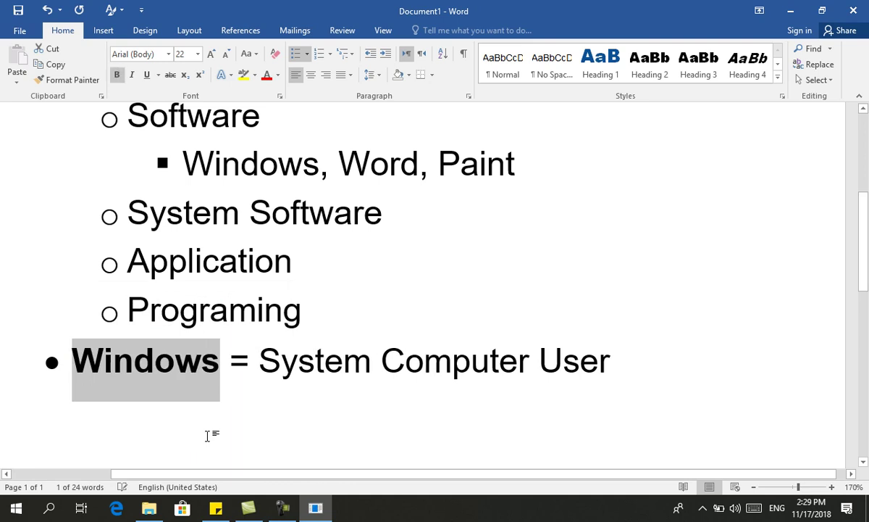
pyautogui.click(223, 379)
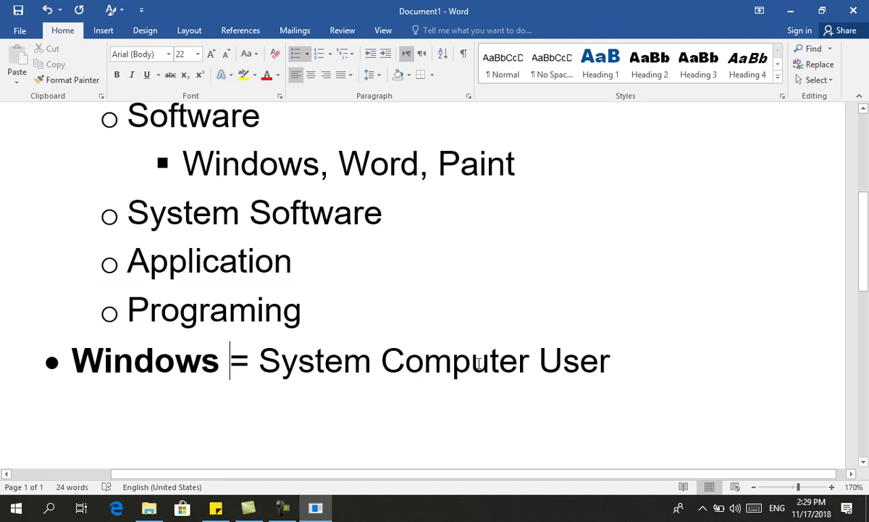
pyautogui.click(612, 357)
# - Add an unbulleted line 'All Parts Active' below the Windows bullet
pyautogui.hotkey('shift', 'Return')
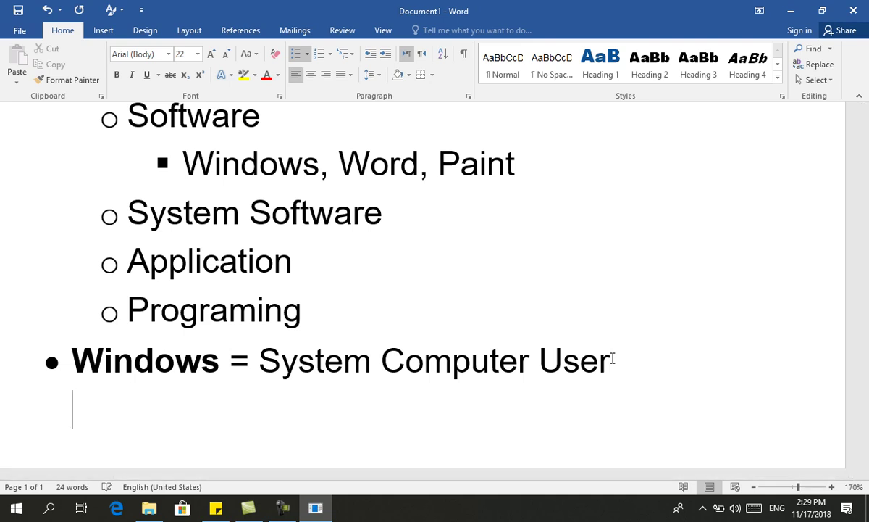
pyautogui.press('Tab')
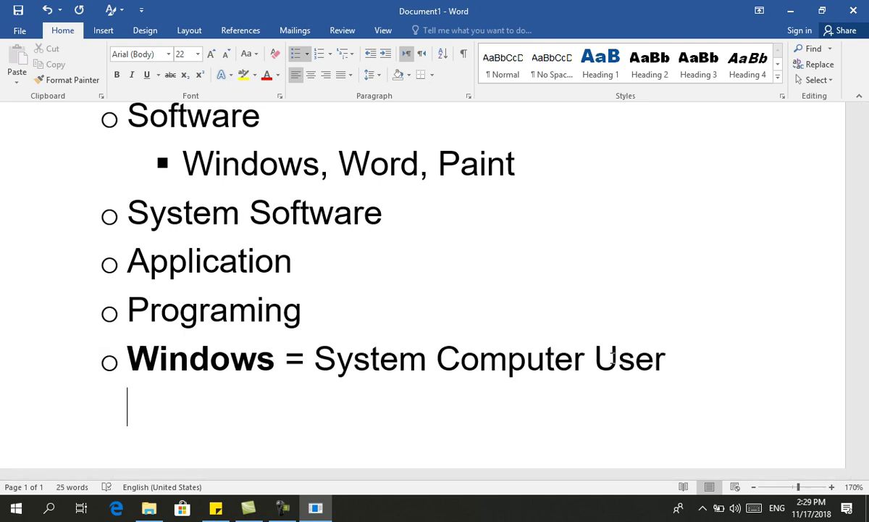
pyautogui.hotkey('shift', 'Tab')
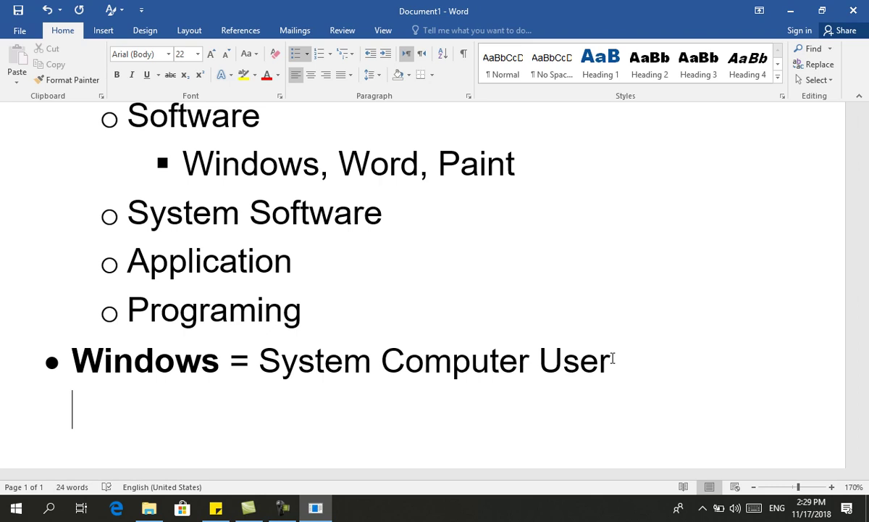
pyautogui.write('All ')
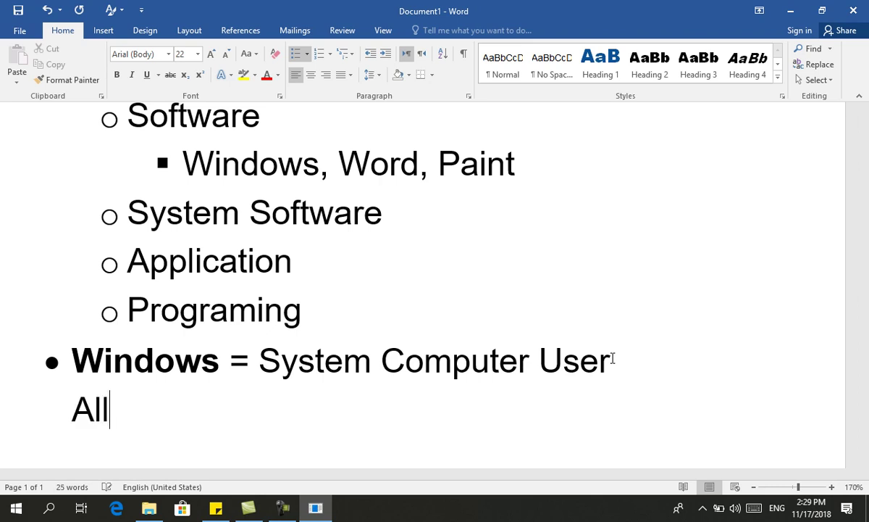
pyautogui.write('Parts Acti')
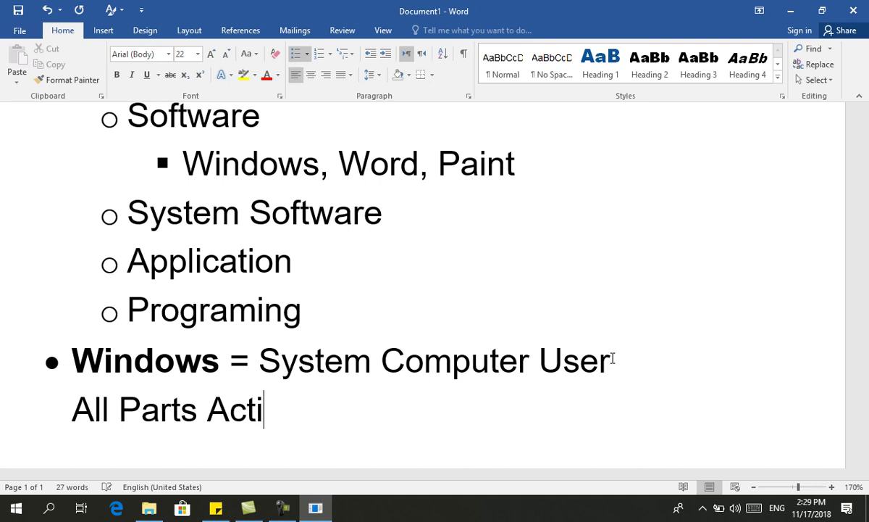
pyautogui.write('ve')
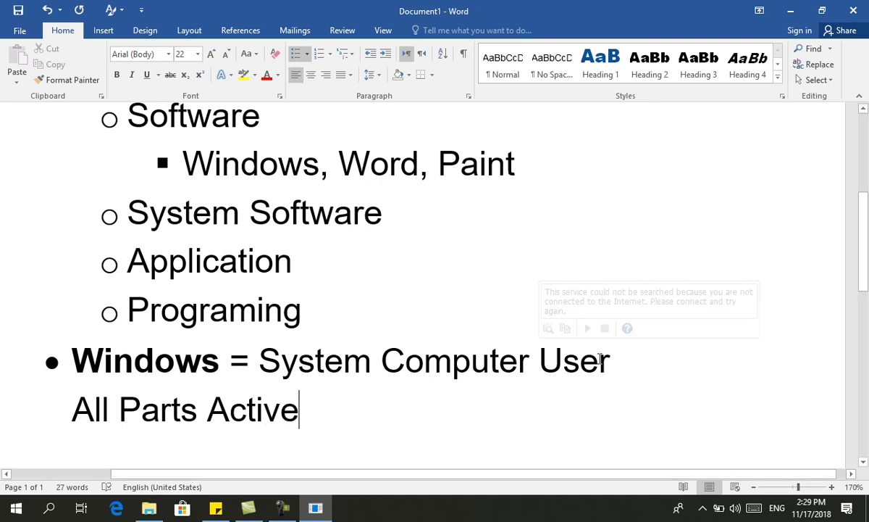
# - Select the bold word Windows to check its formatting, then return after 'All Parts Active'
pyautogui.click(73, 407)
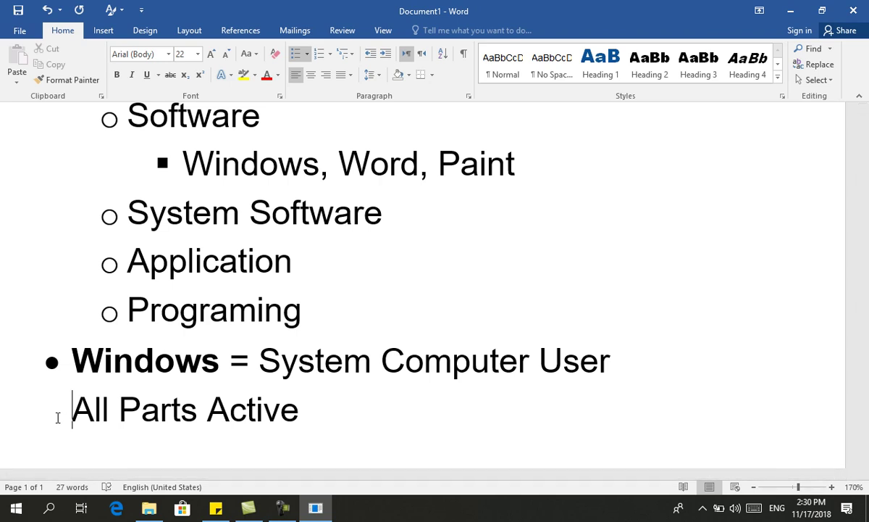
pyautogui.moveTo(347, 366)
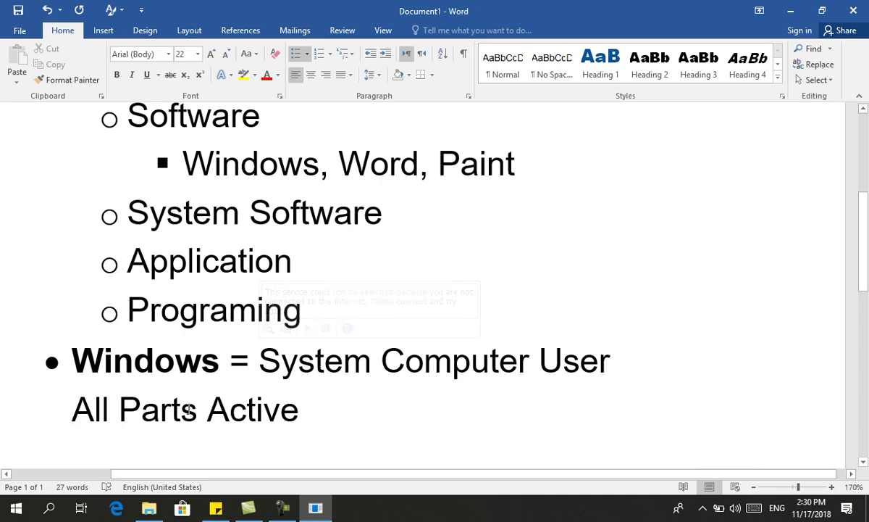
pyautogui.moveTo(127, 382)
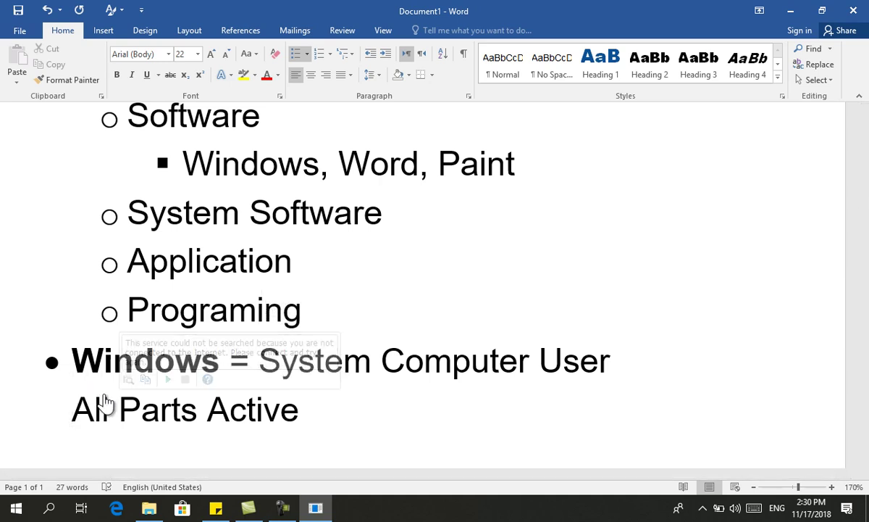
pyautogui.click(111, 360)
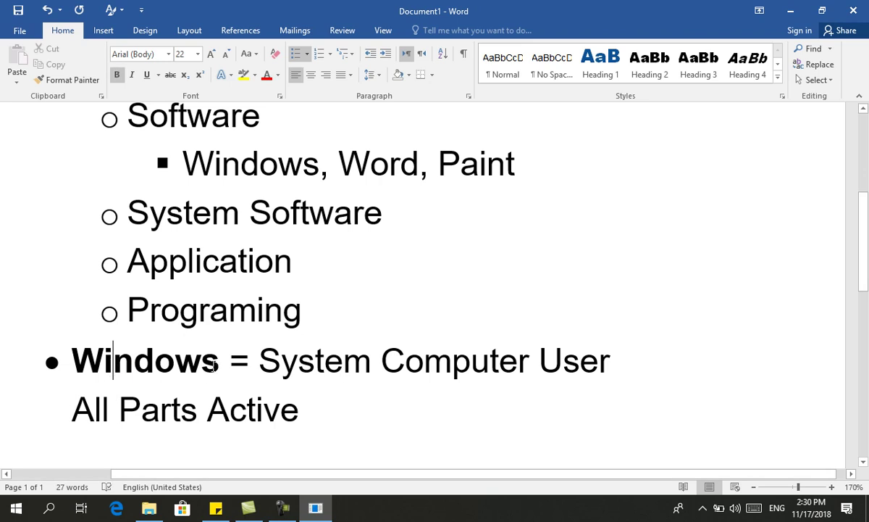
pyautogui.moveTo(218, 370); pyautogui.dragTo(49, 356)
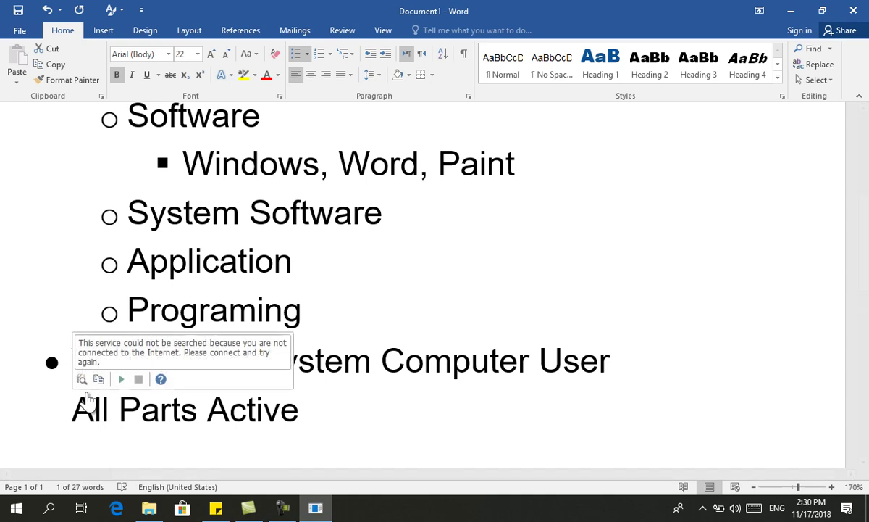
pyautogui.click(165, 362)
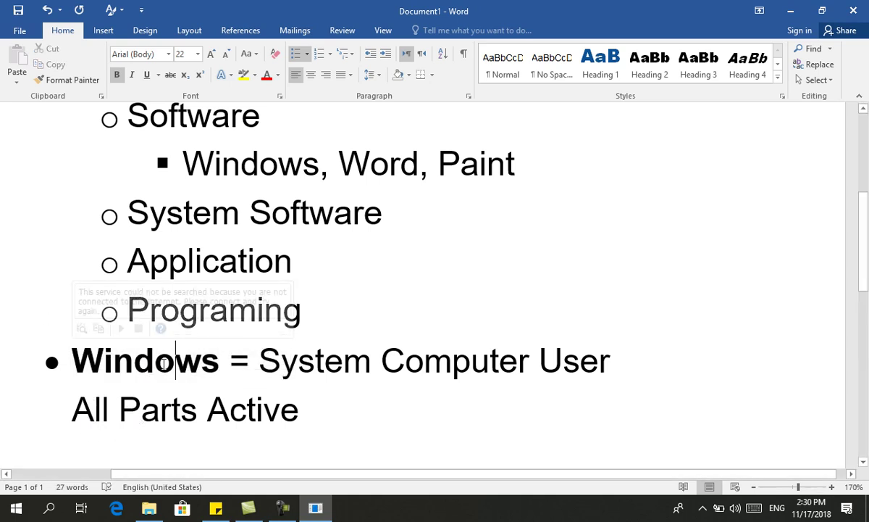
pyautogui.click(337, 415)
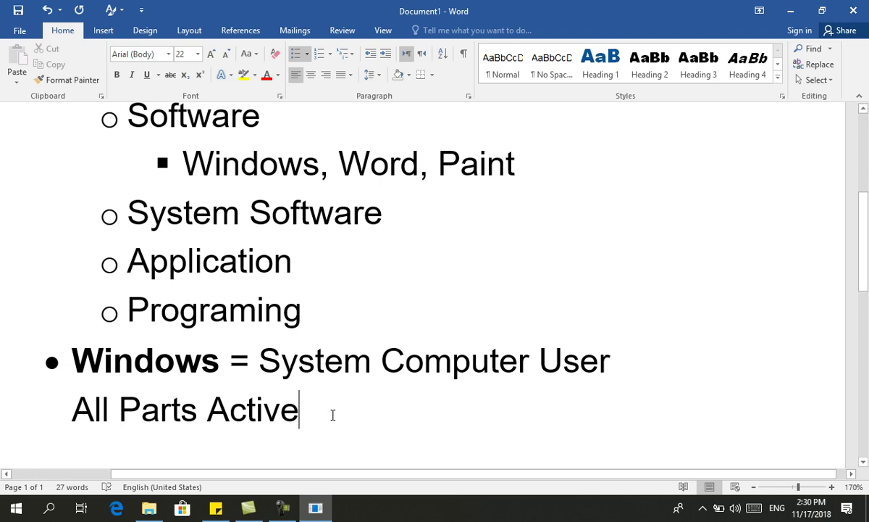
# - Append 'POWER BUTTON' to the first bullet so it reads 'Computer POWER BUTTON'
pyautogui.moveTo(291, 402)
pyautogui.mouseDown()
pyautogui.moveTo(133, 82)
pyautogui.moveTo(146, 122)
pyautogui.mouseUp()
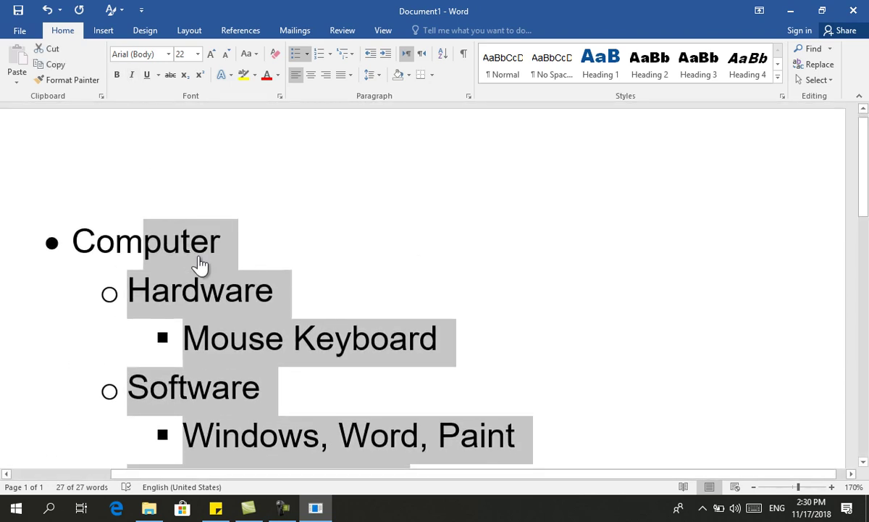
pyautogui.moveTo(205, 247)
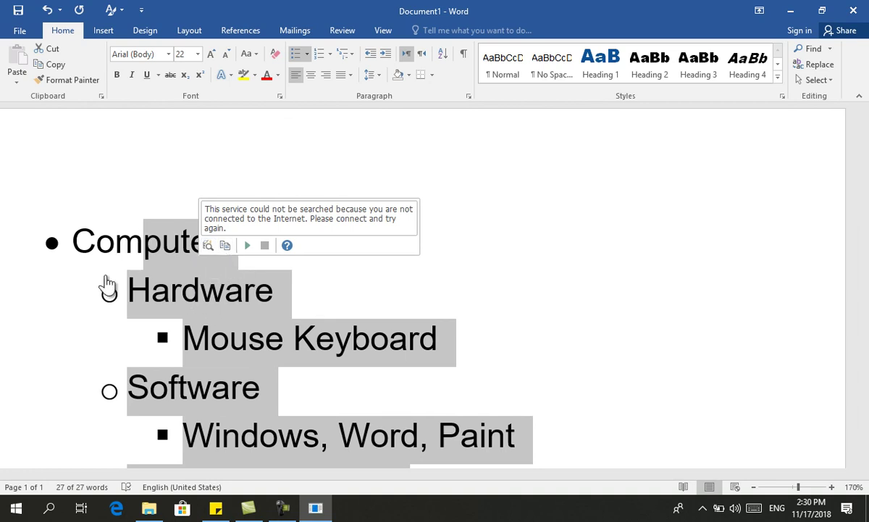
pyautogui.click(171, 290)
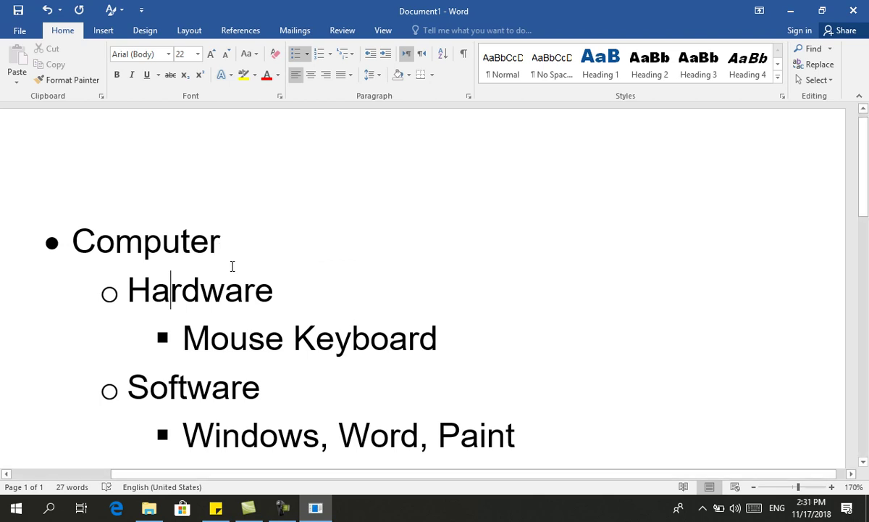
pyautogui.click(223, 239)
pyautogui.write('POWE')
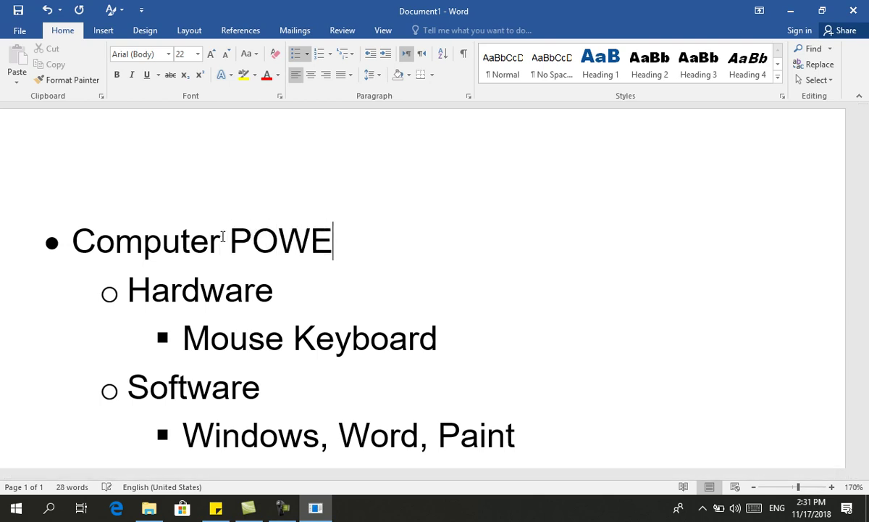
pyautogui.write('R ')
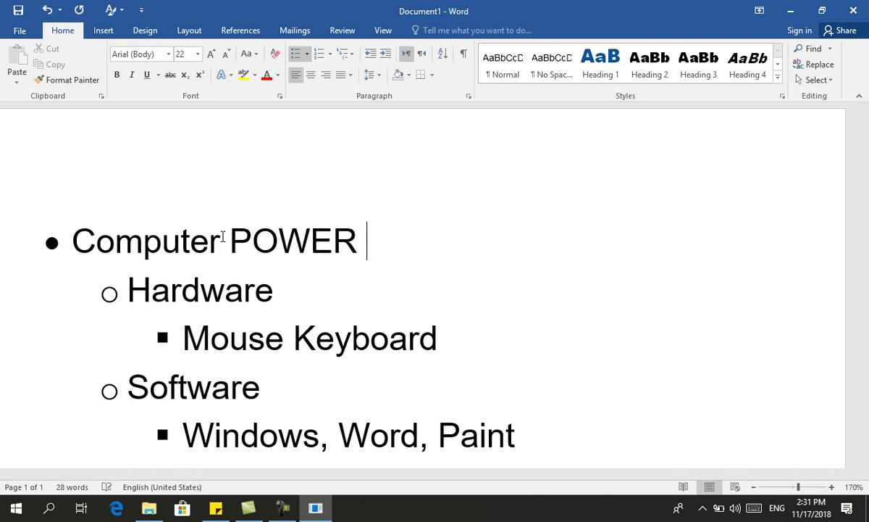
pyautogui.write('NB')
pyautogui.press('BackSpace')
pyautogui.press('BackSpace')
pyautogui.write('B')
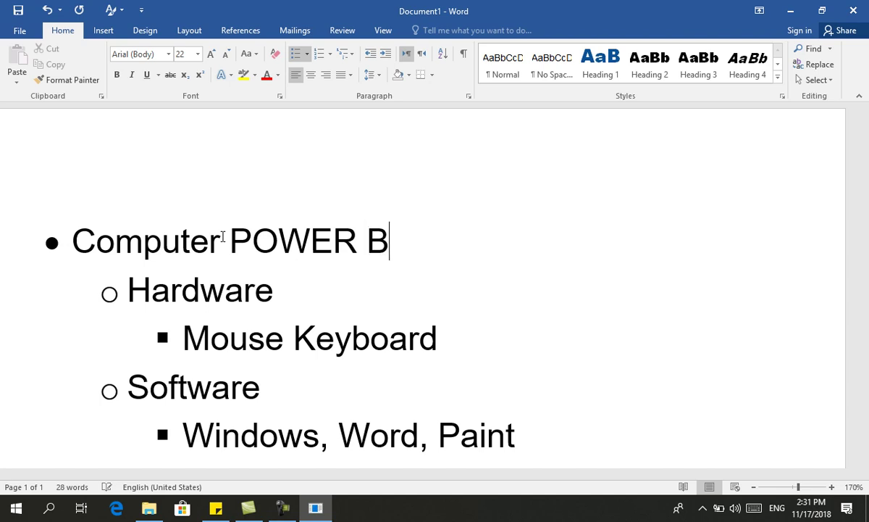
pyautogui.write('UTTON')
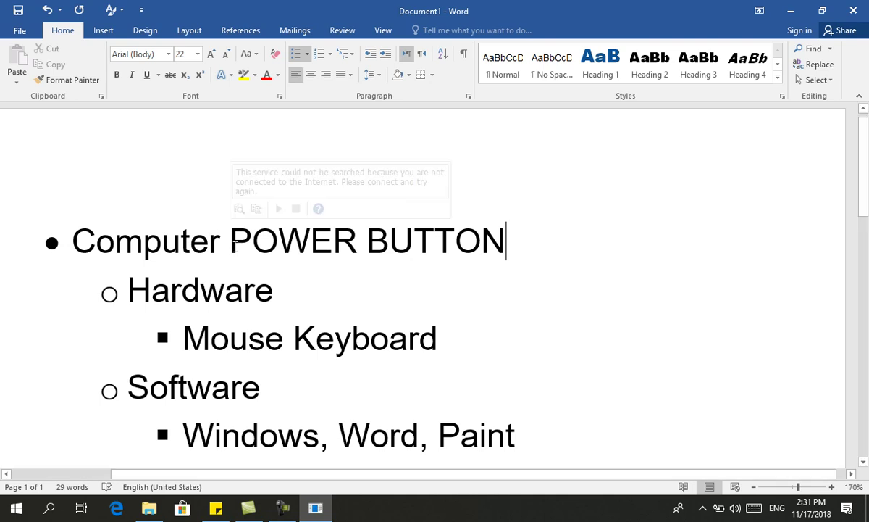
# - Close Word 2016, choosing Don't Save to discard the bulleted document
pyautogui.moveTo(223, 237)
pyautogui.mouseDown()
pyautogui.moveTo(404, 261)
pyautogui.moveTo(504, 257)
pyautogui.mouseUp()
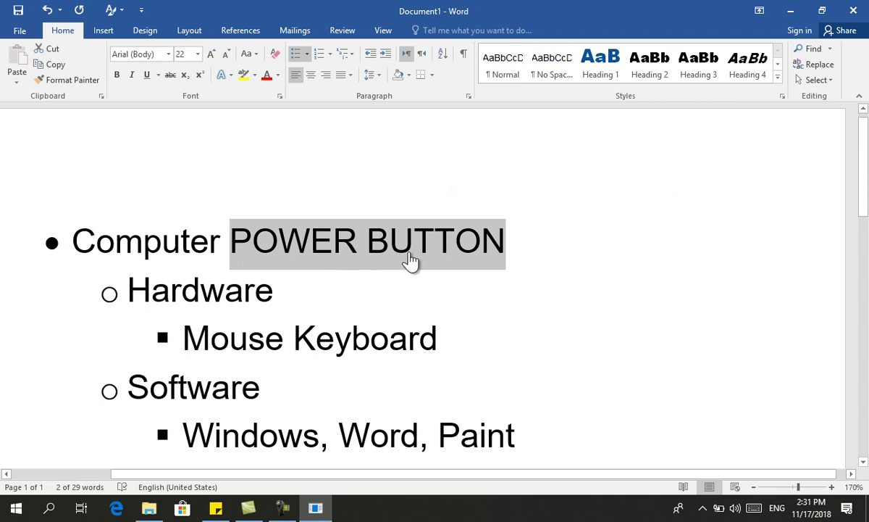
pyautogui.moveTo(409, 260)
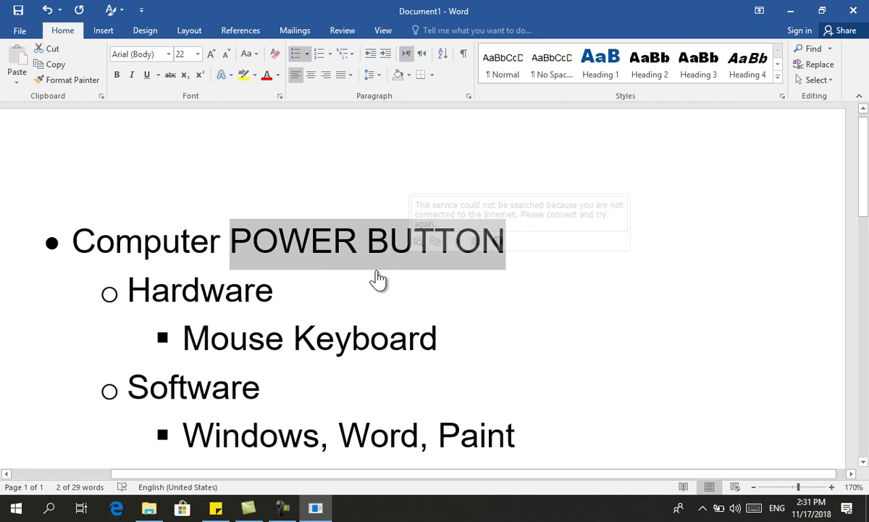
pyautogui.click(862, 8)
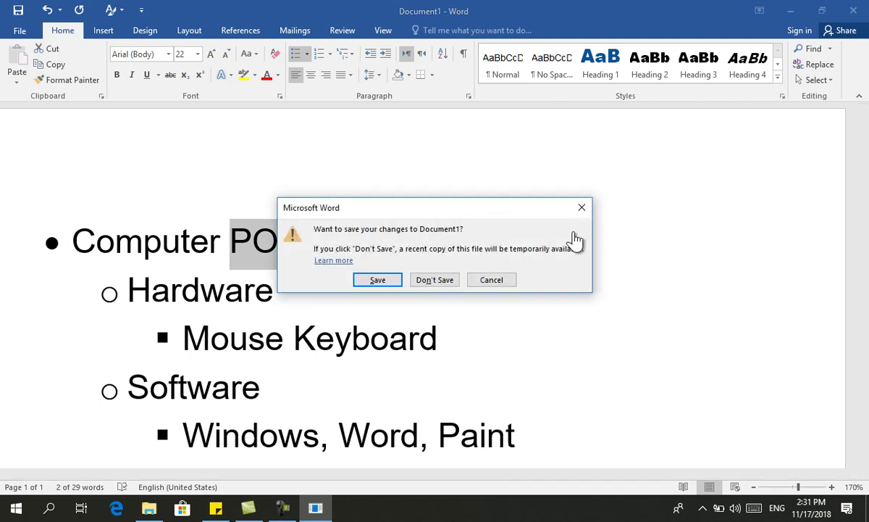
pyautogui.click(447, 286)
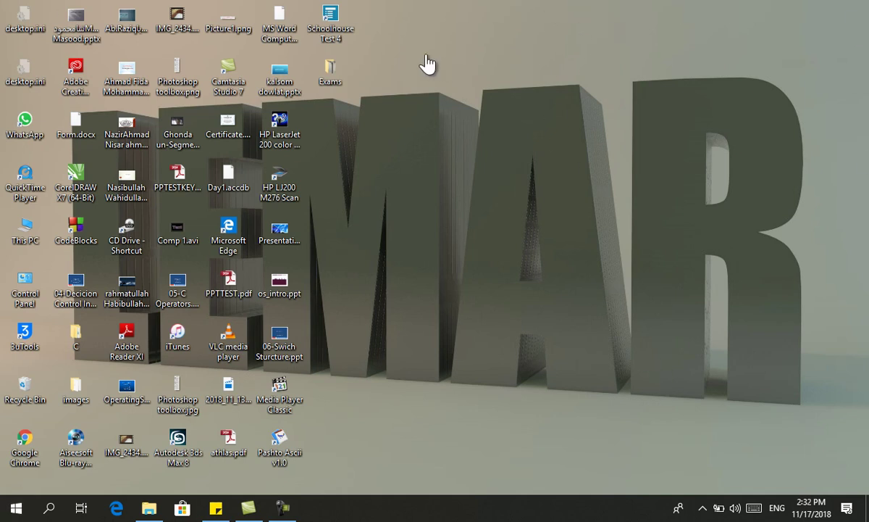
pyautogui.moveTo(477, 1)
pyautogui.mouseDown()
pyautogui.moveTo(2, 211)
pyautogui.moveTo(4, 346)
pyautogui.mouseUp()
pyautogui.click(229, 179)
pyautogui.click(274, 184)
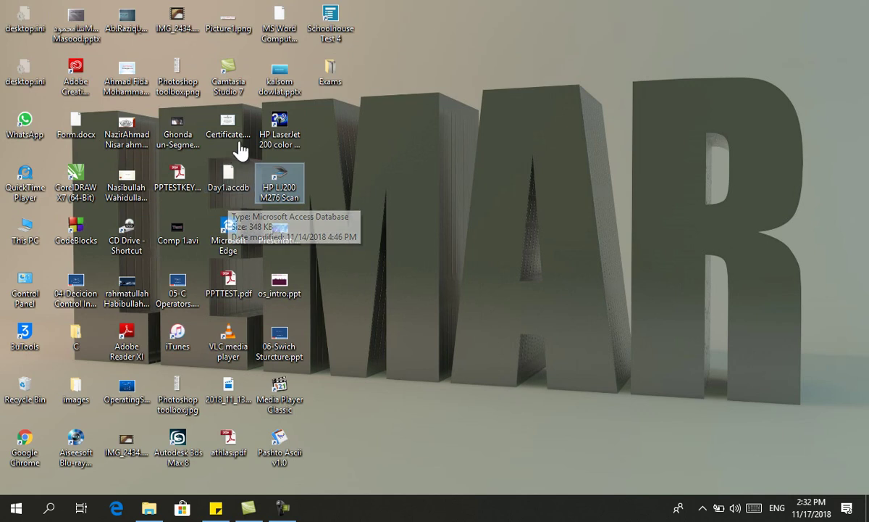
pyautogui.click(289, 136)
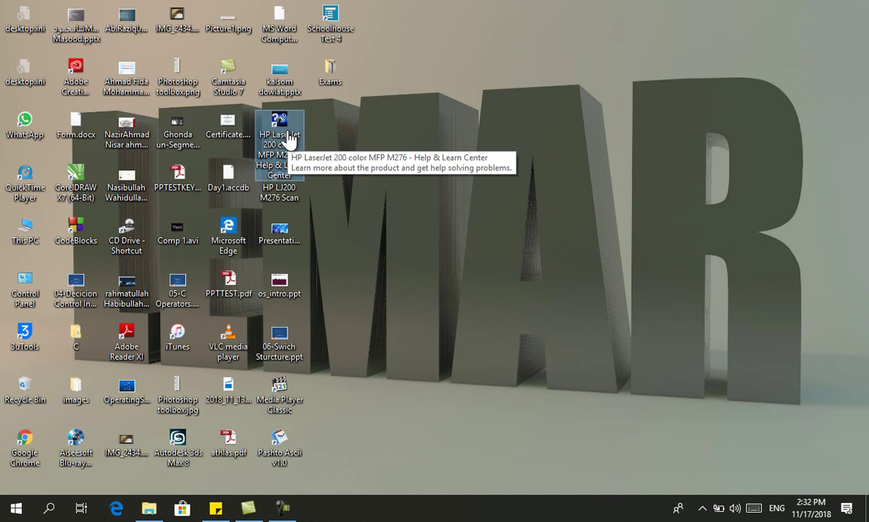
pyautogui.moveTo(464, 1); pyautogui.dragTo(2, 466)
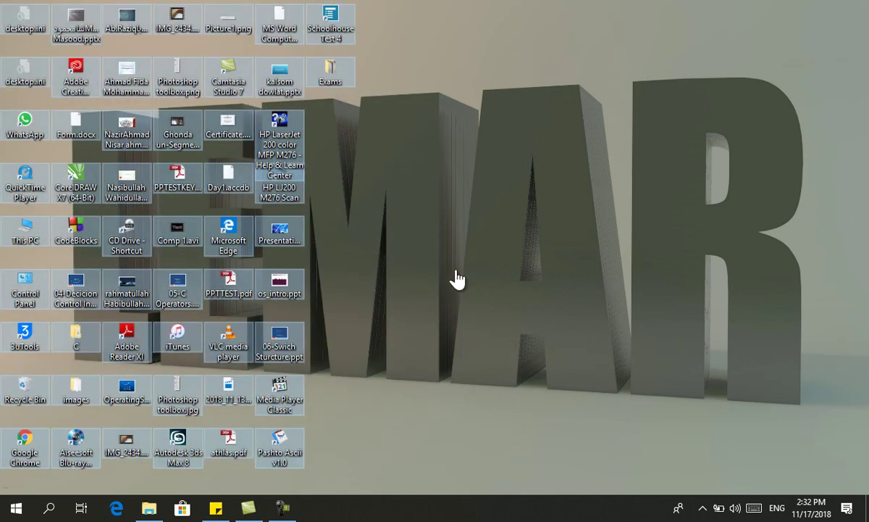
pyautogui.click(431, 250)
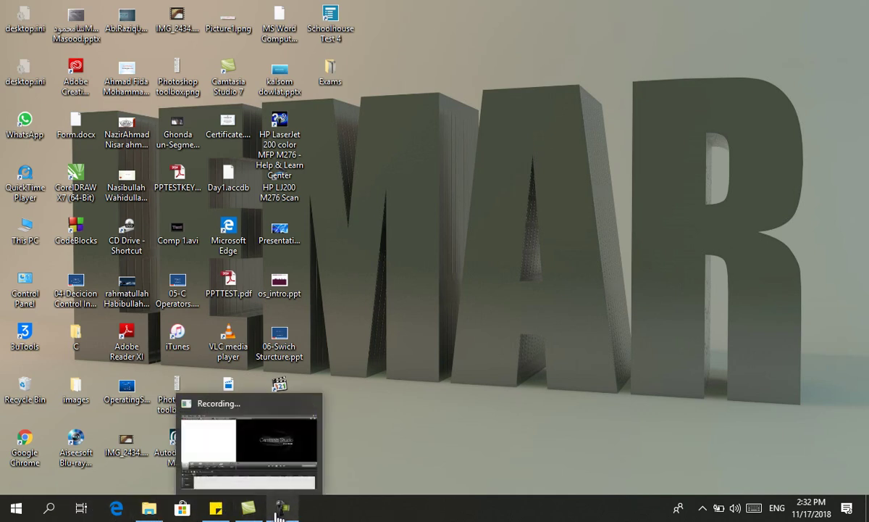
pyautogui.moveTo(215, 507)
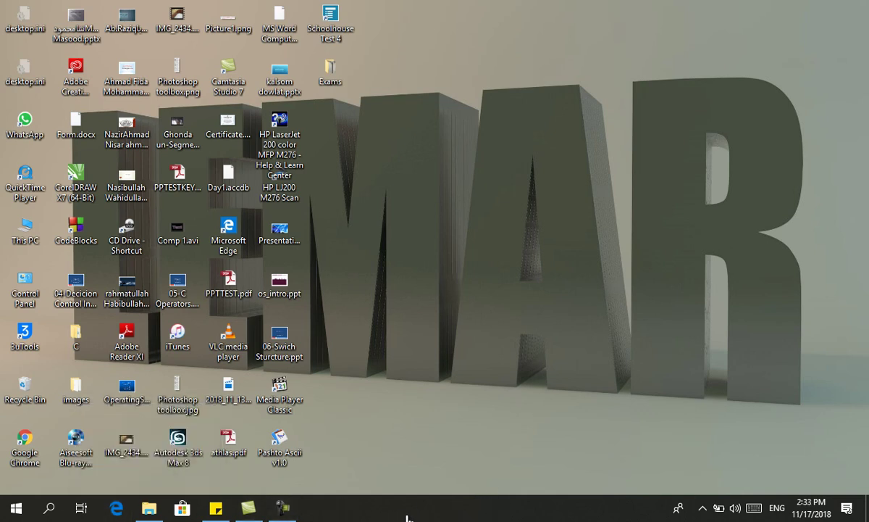
pyautogui.moveTo(292, 512)
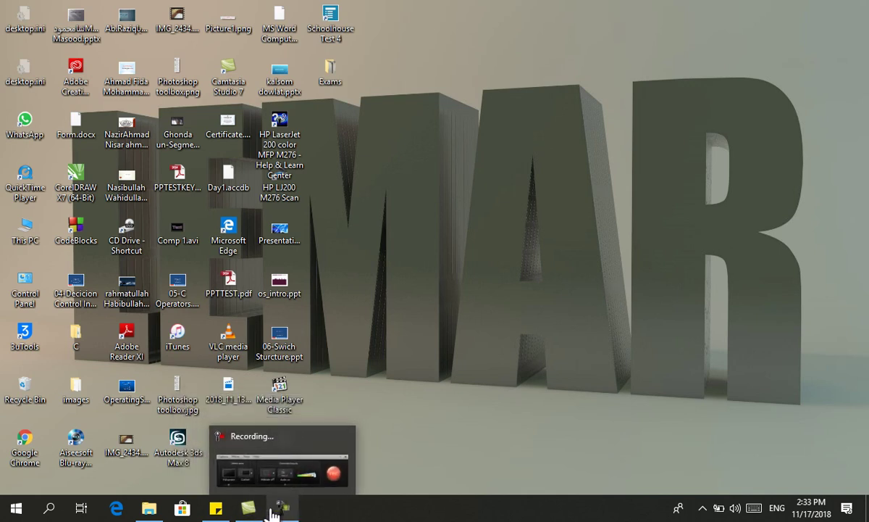
pyautogui.moveTo(253, 513)
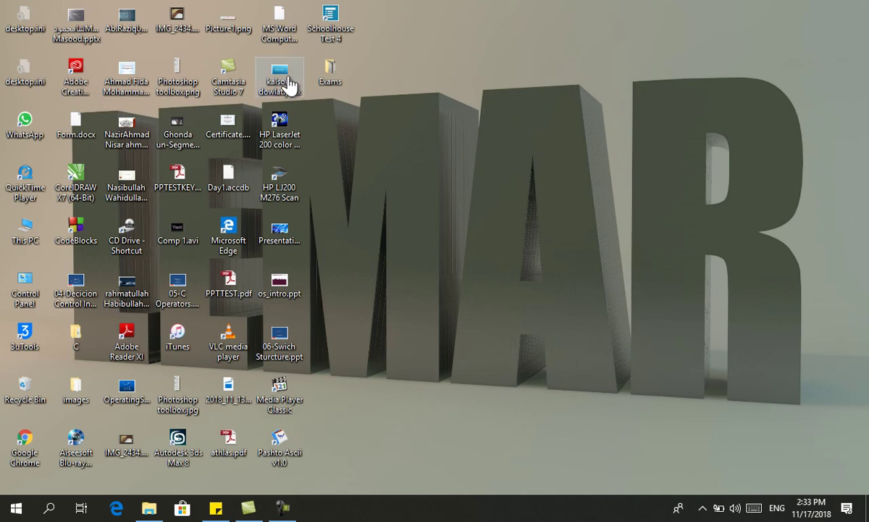
pyautogui.moveTo(288, 84)
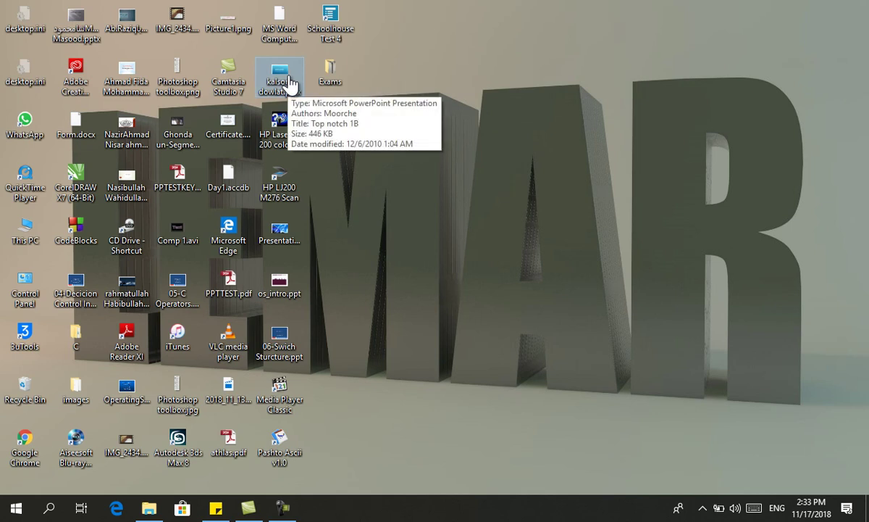
pyautogui.click(281, 132)
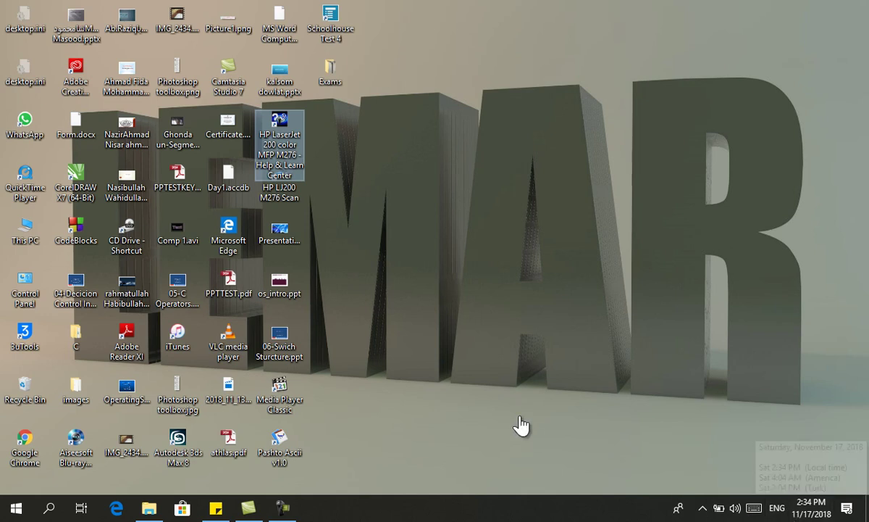
pyautogui.rightClick(454, 37)
pyautogui.click(500, 78)
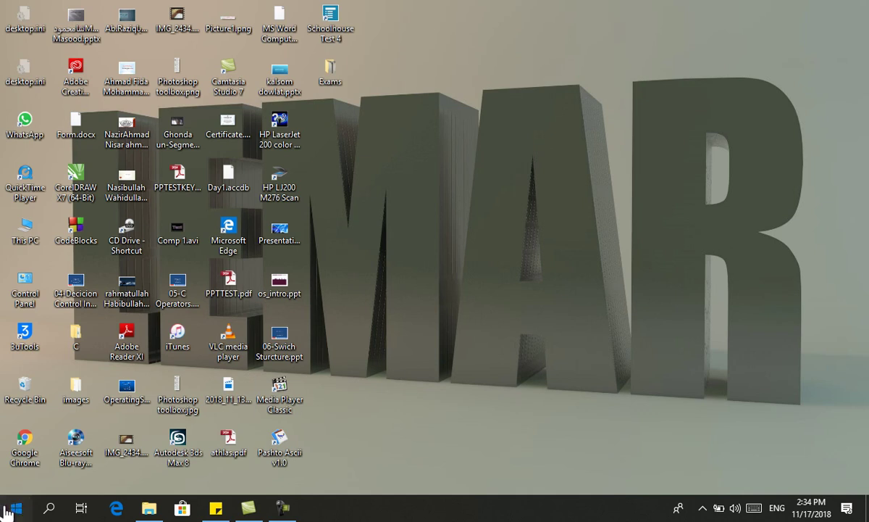
# - Browse the Start menu's installed-apps list looking for Paint
pyautogui.click(9, 512)
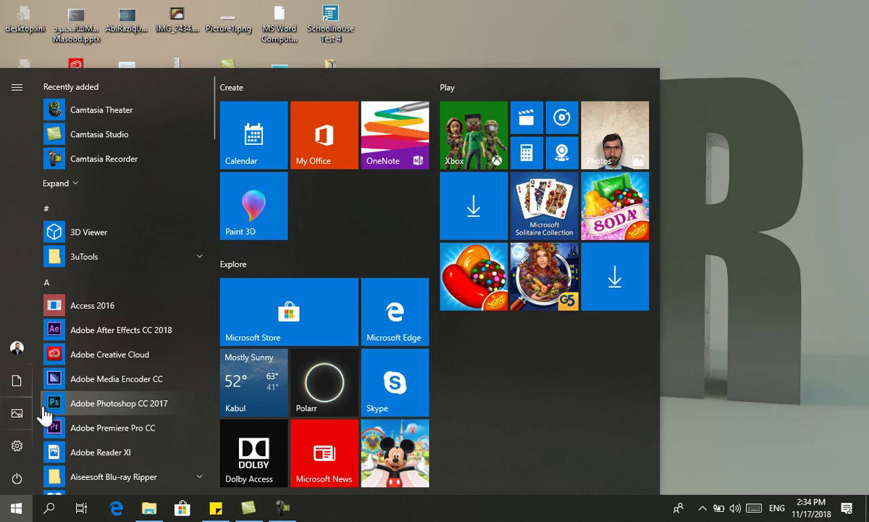
pyautogui.scroll(-5, 174, 276)
pyautogui.scroll(-3, 174, 276)
pyautogui.scroll(-3, 151, 291)
pyautogui.scroll(-3, 151, 291)
pyautogui.scroll(-3, 154, 291)
pyautogui.scroll(-5, 155, 292)
pyautogui.scroll(-2, 155, 292)
pyautogui.scroll(-2, 155, 292)
pyautogui.scroll(-3, 154, 292)
pyautogui.scroll(-1, 154, 292)
pyautogui.scroll(-2, 153, 292)
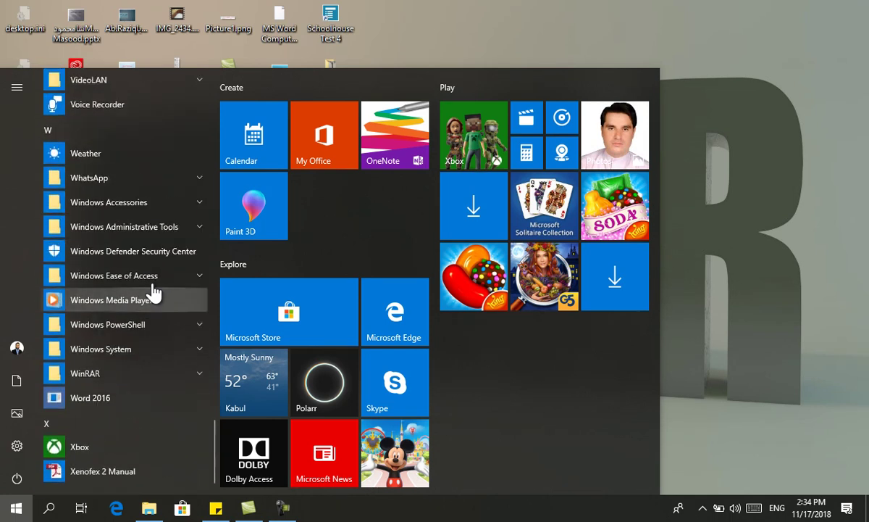
pyautogui.scroll(5, 154, 292)
pyautogui.scroll(4, 153, 292)
pyautogui.scroll(5, 152, 292)
pyautogui.scroll(6, 148, 210)
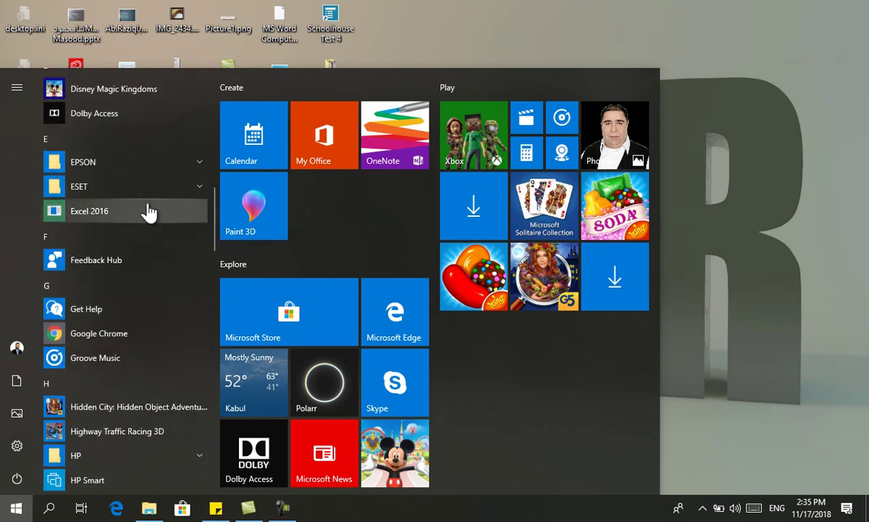
pyautogui.click(16, 507)
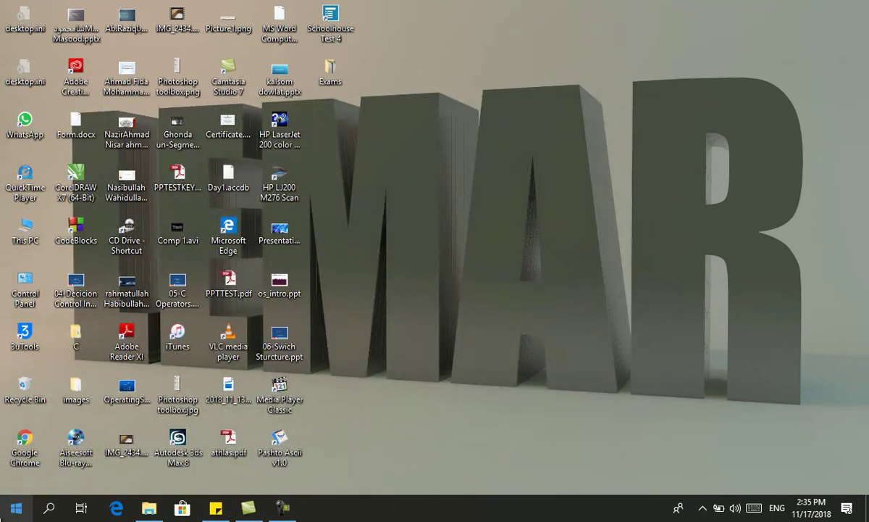
pyautogui.click(16, 507)
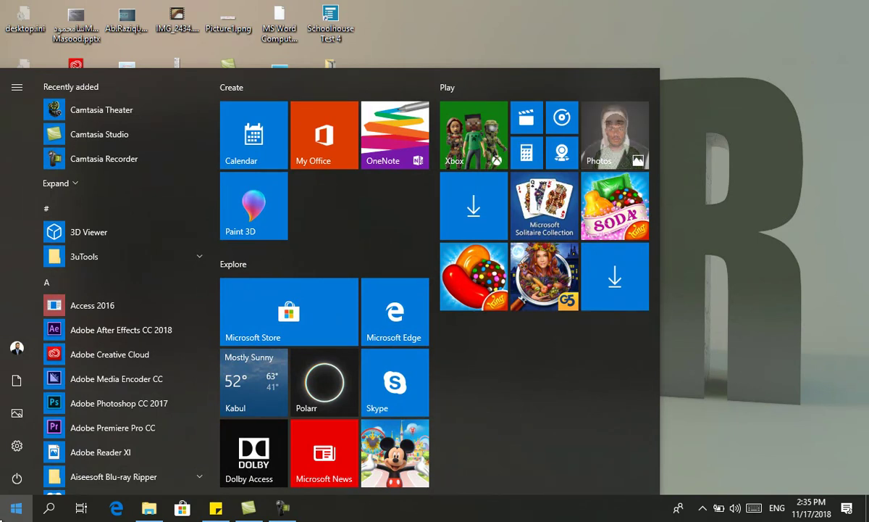
pyautogui.scroll(-3, 134, 188)
pyautogui.scroll(-2, 127, 247)
pyautogui.scroll(-1, 129, 279)
pyautogui.scroll(-2, 129, 286)
pyautogui.scroll(-3, 130, 289)
pyautogui.scroll(-6, 129, 288)
pyautogui.scroll(-2, 129, 288)
pyautogui.scroll(-2, 129, 288)
pyautogui.scroll(-1, 131, 290)
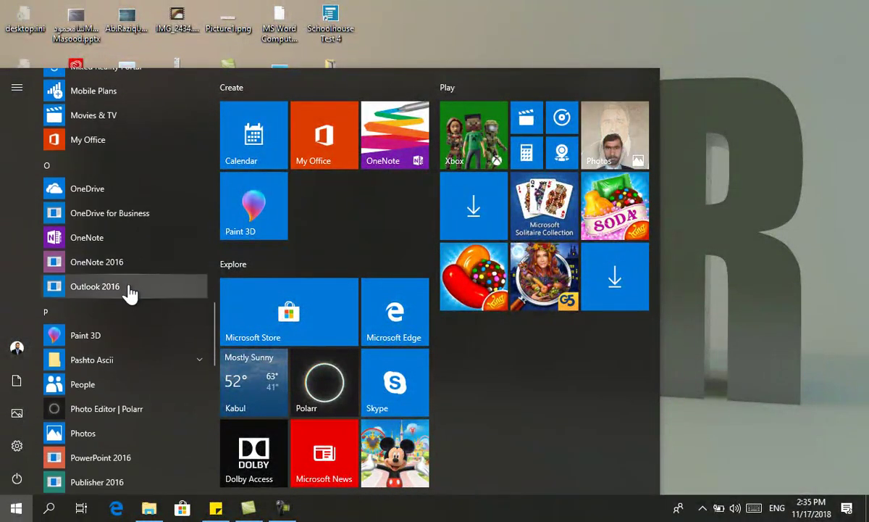
pyautogui.scroll(-3, 114, 333)
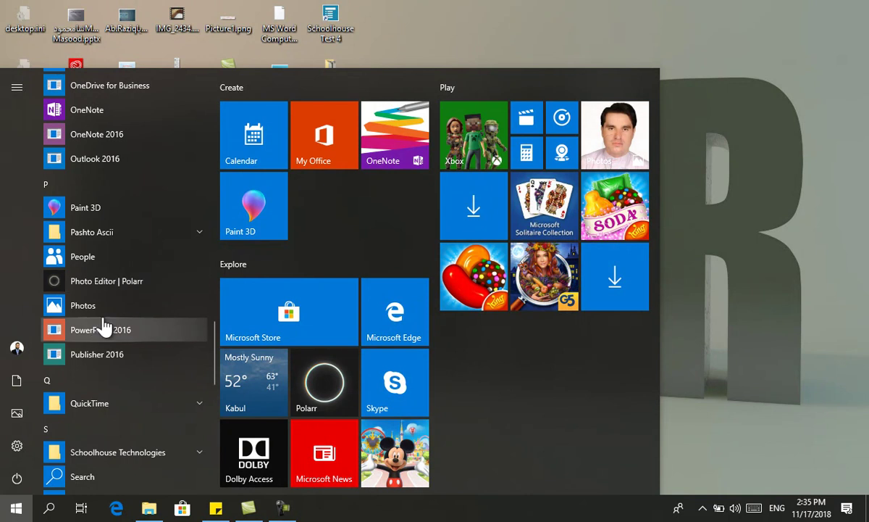
pyautogui.scroll(8, 109, 297)
pyautogui.scroll(-1, 412, 331)
pyautogui.scroll(1, 414, 326)
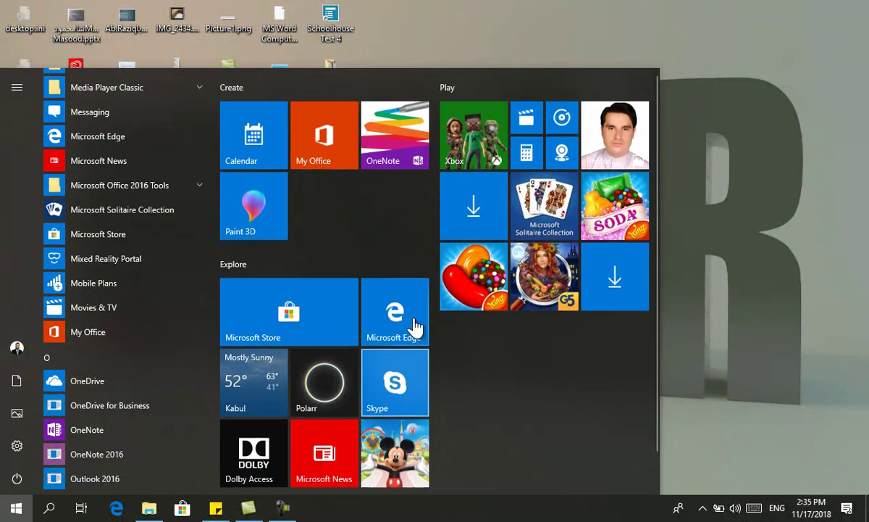
# - Search Start for 'paint' and launch the Paint desktop app
pyautogui.click(120, 461)
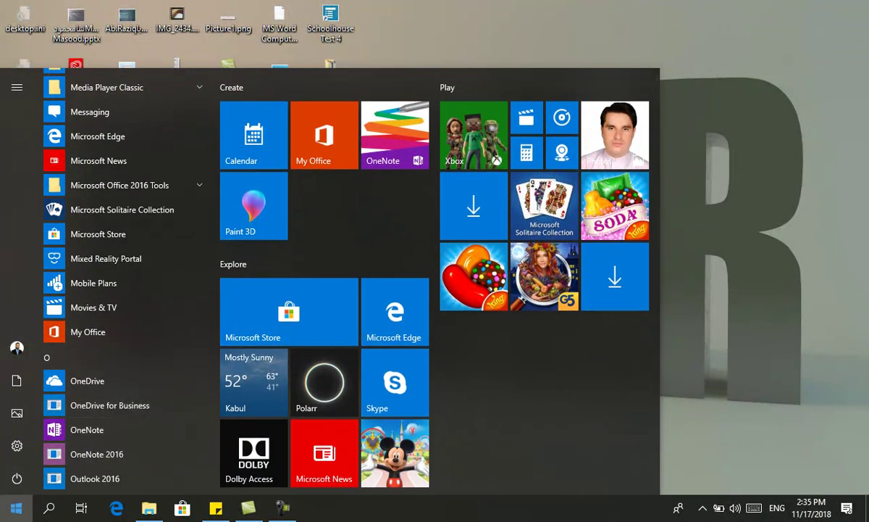
pyautogui.write('pain')
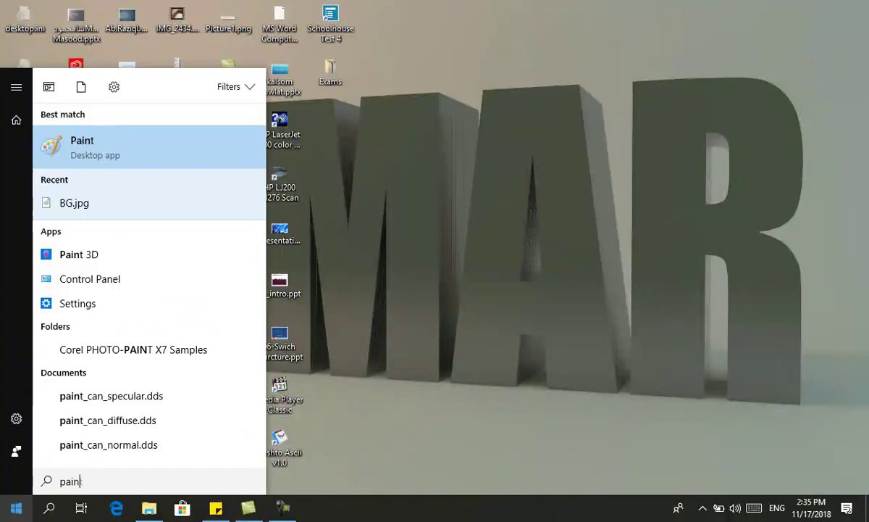
pyautogui.write('t')
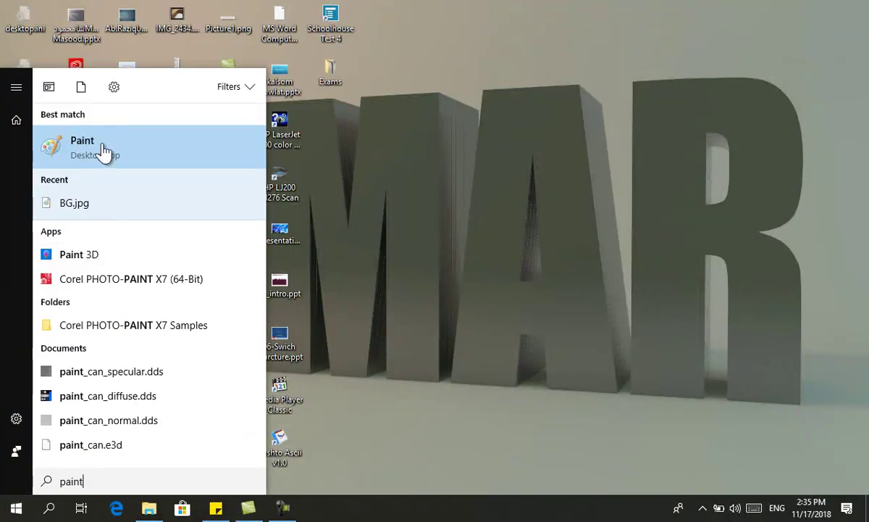
pyautogui.click(134, 153)
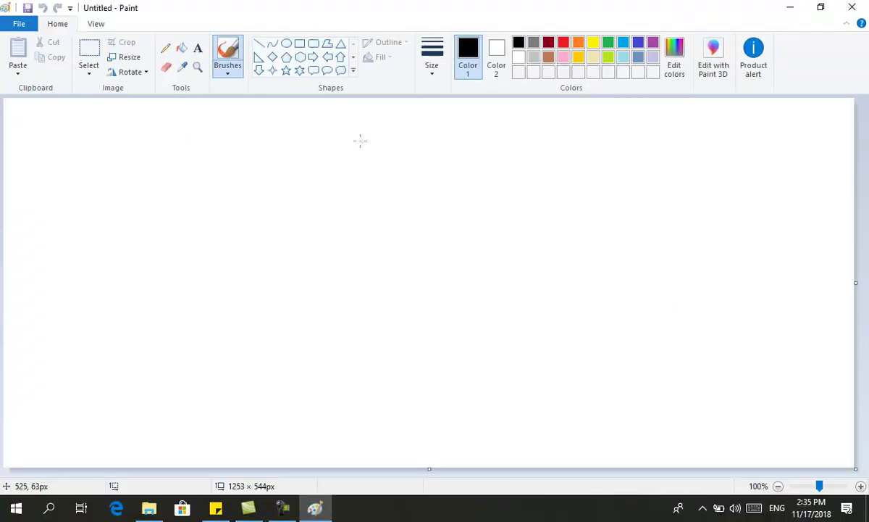